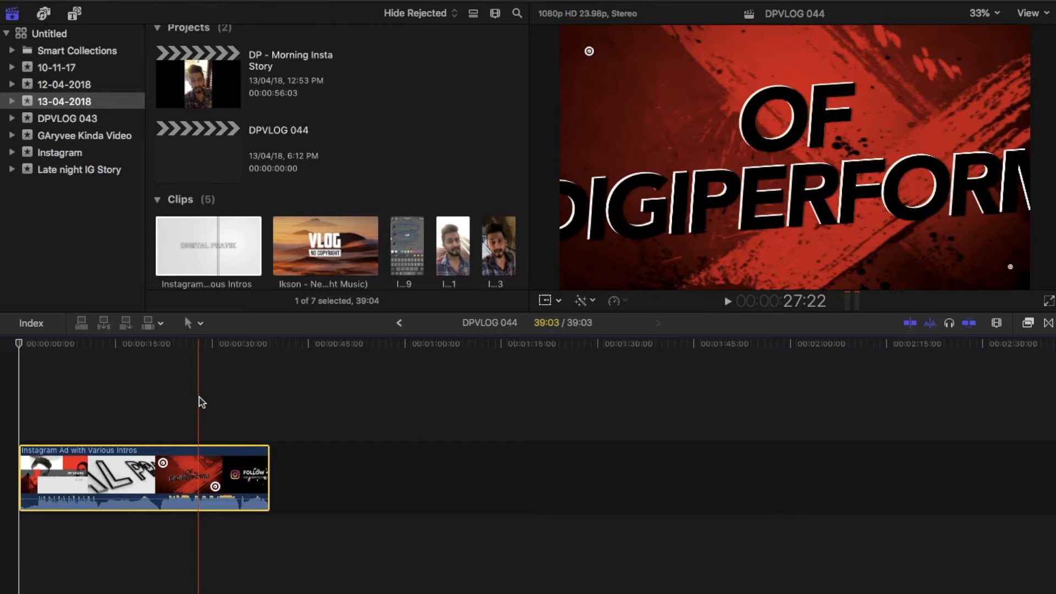
Split the Instagram ad clip at 28:04 and delete the part before the cut.
click(201, 402)
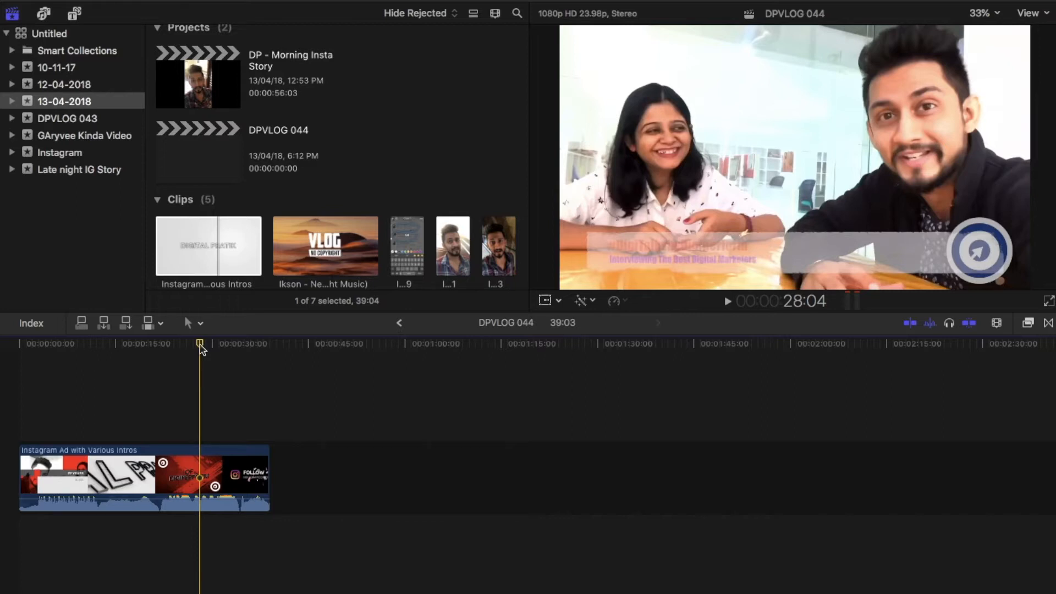
key(super+b)
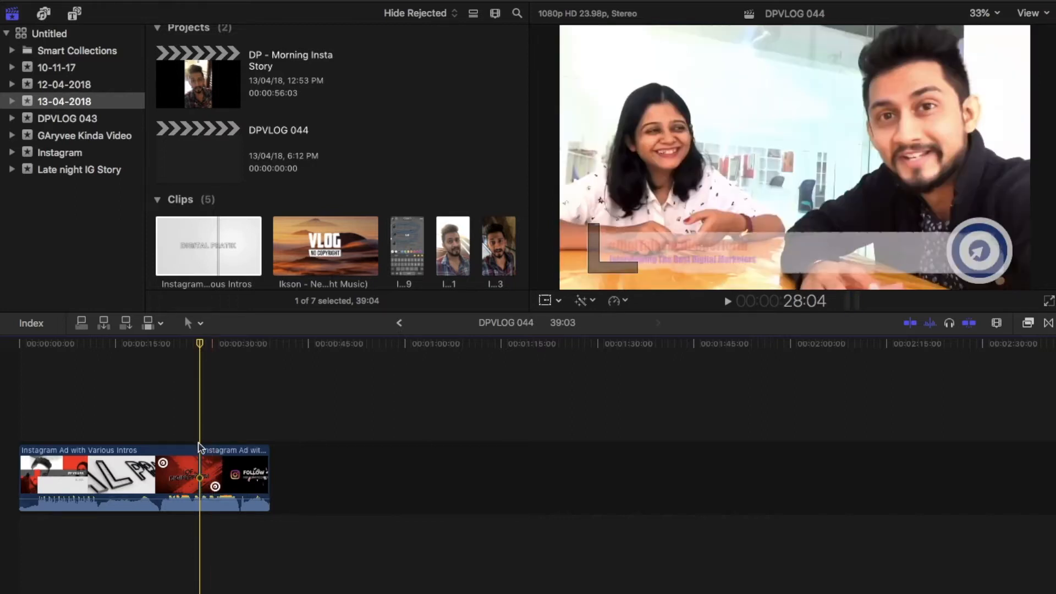
key(super+equal)
key(super+equal)
key(super+equal)
key(super+equal)
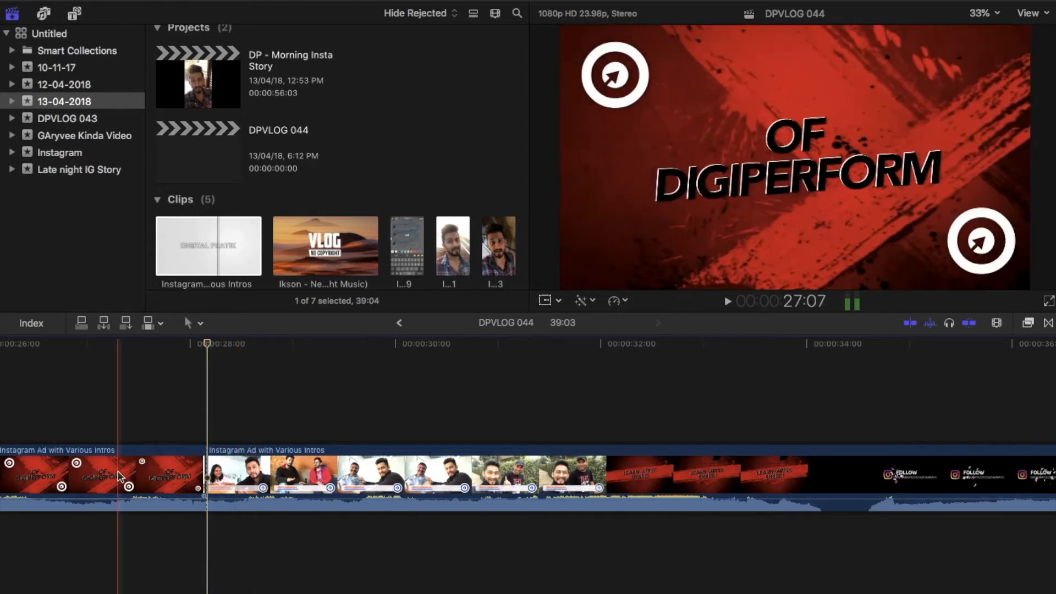
click(120, 476)
key(Delete)
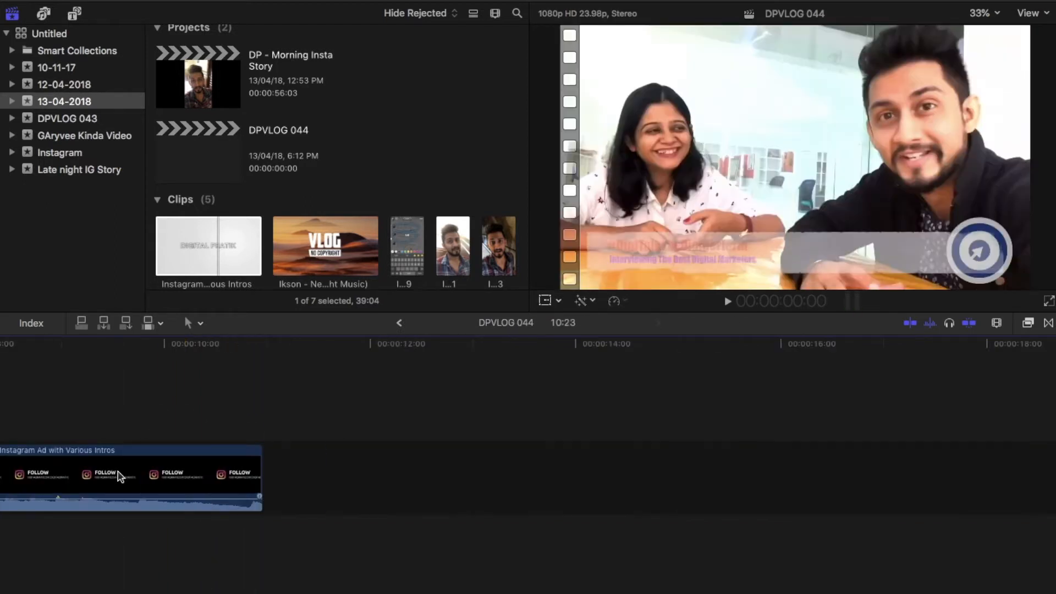
Split the remaining clip at 3:22, before the red screen, and delete the part after the cut.
key(shift+z)
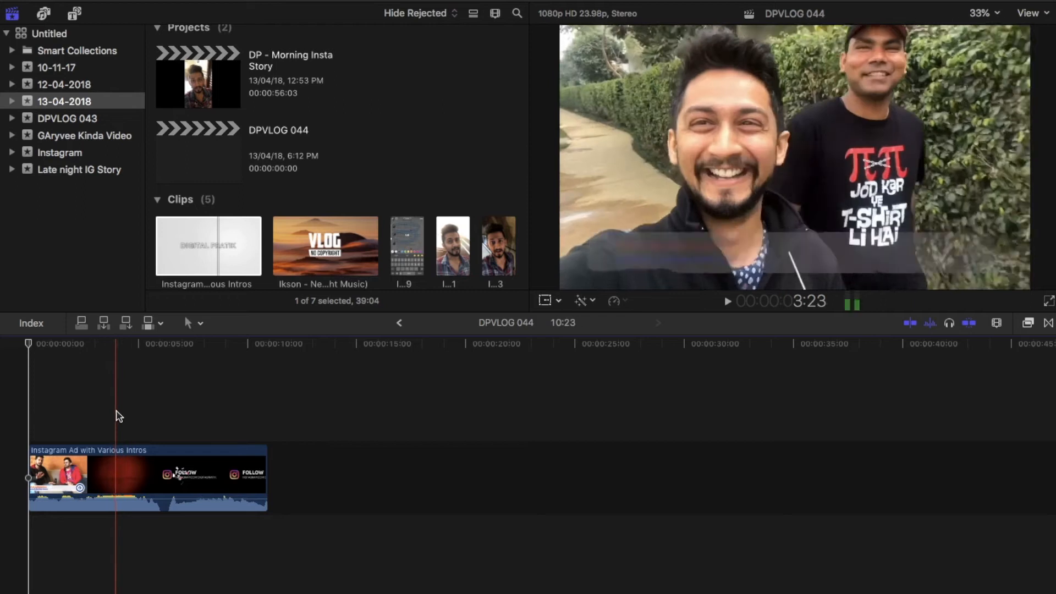
click(116, 416)
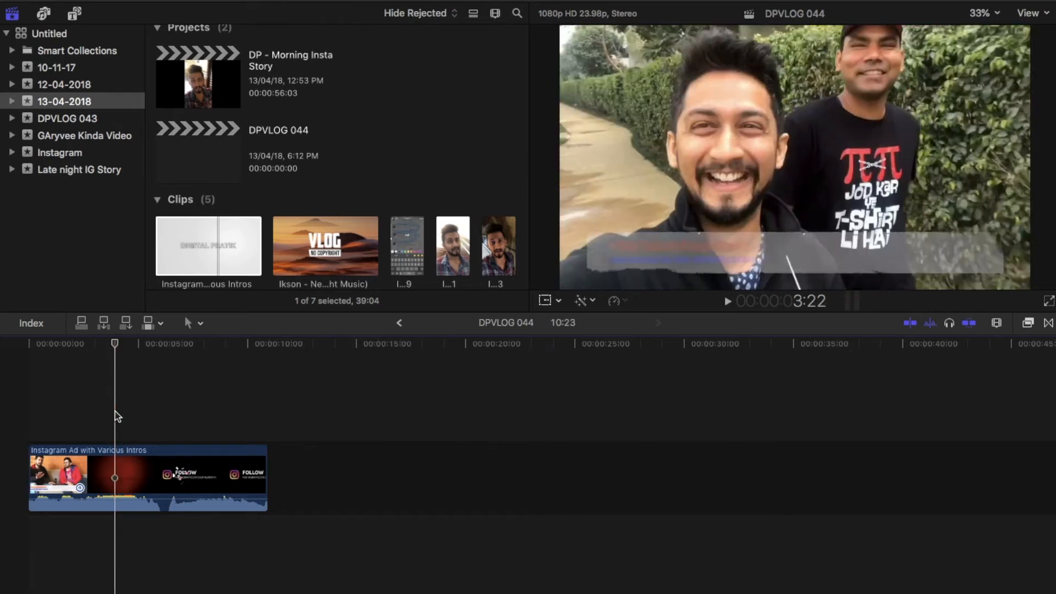
key(super+b)
click(166, 482)
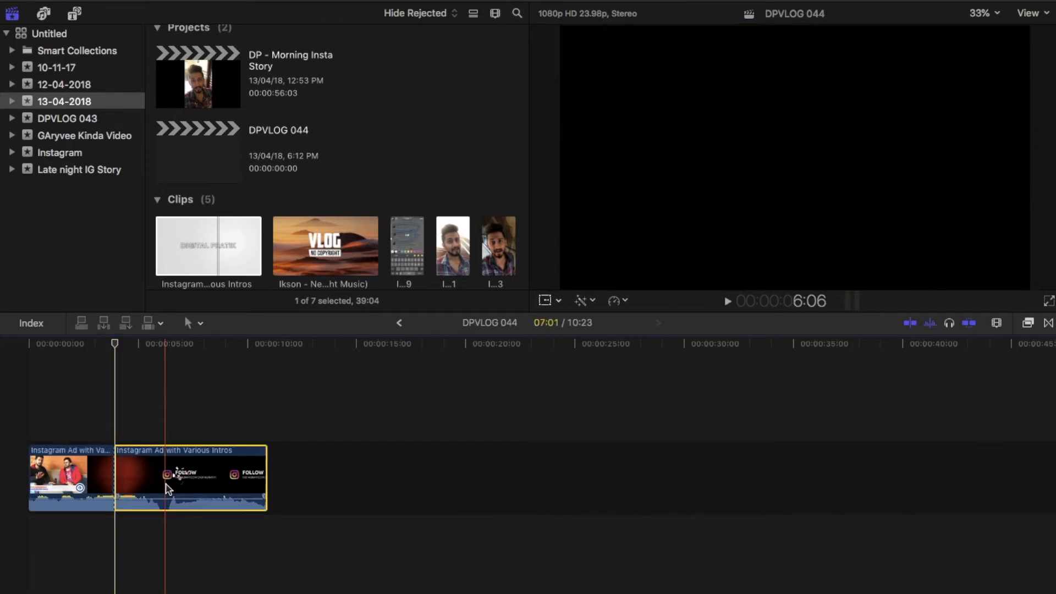
key(Delete)
Add a Basic Title above the clip at the very start of the timeline.
click(80, 473)
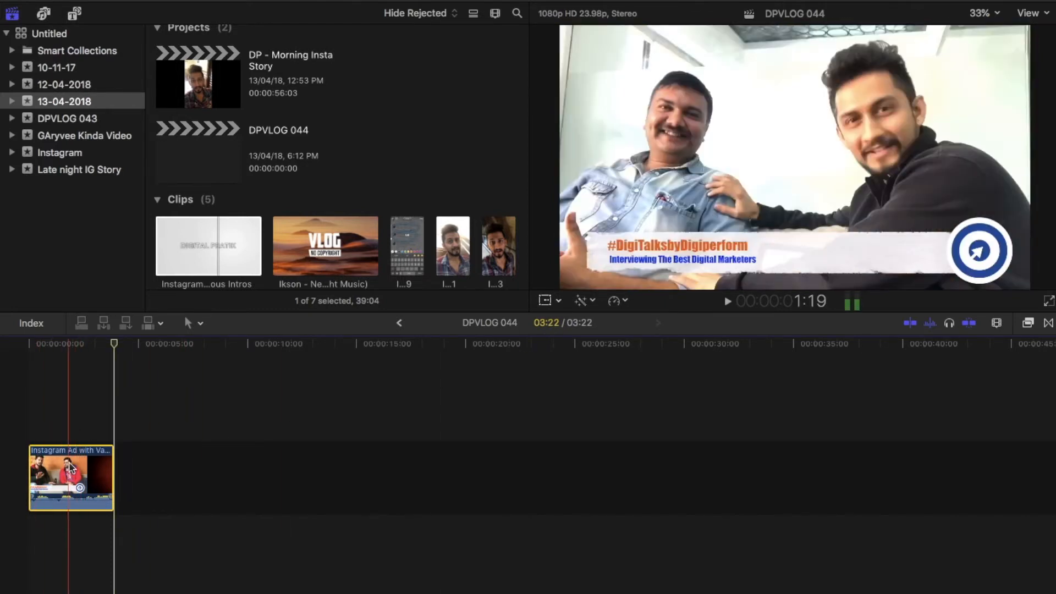
click(31, 430)
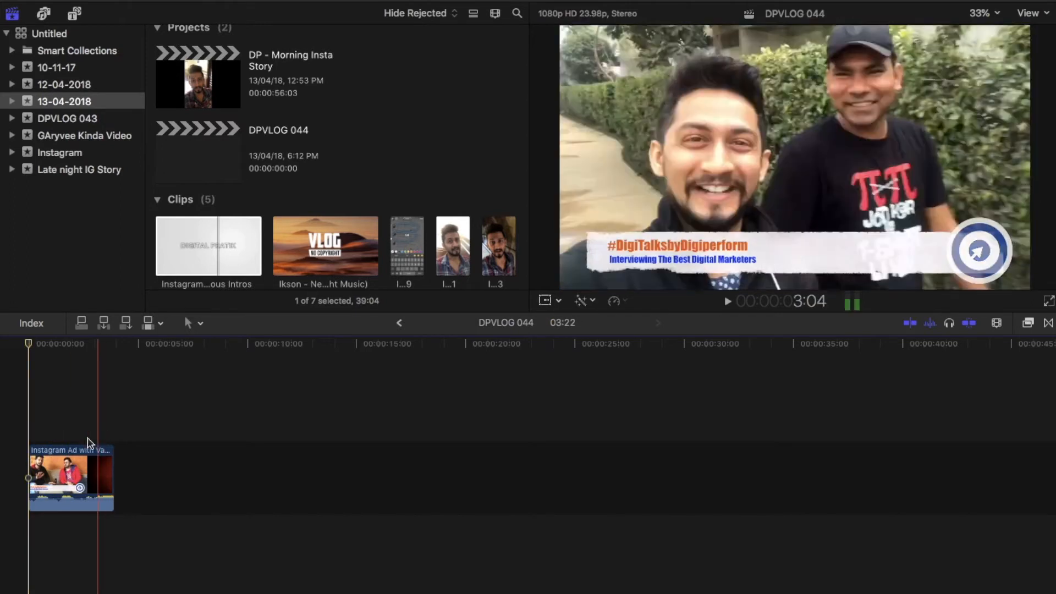
key(super+equal)
key(super+equal)
key(super+equal)
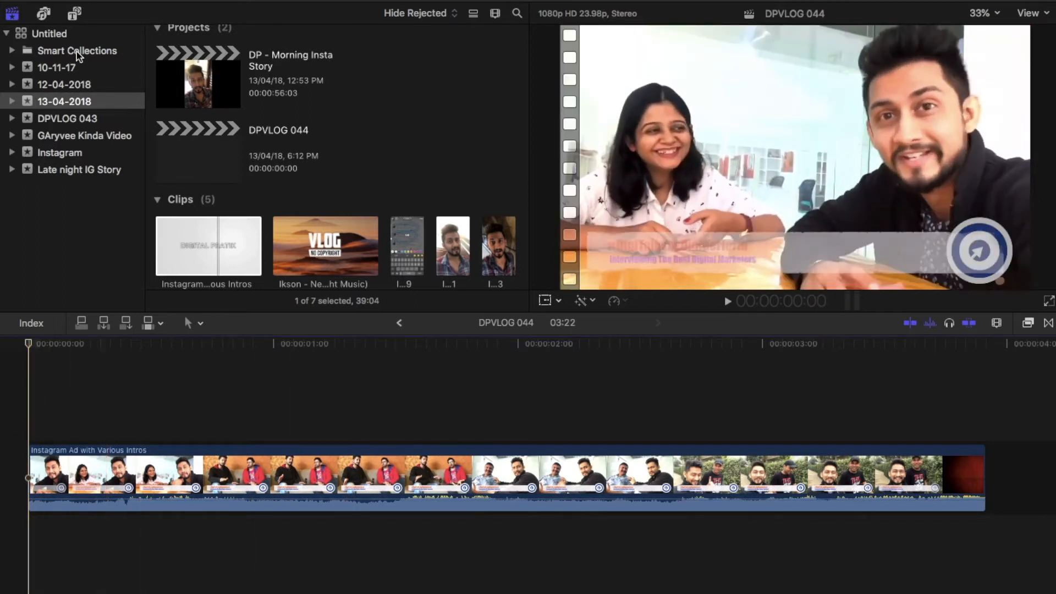
click(75, 16)
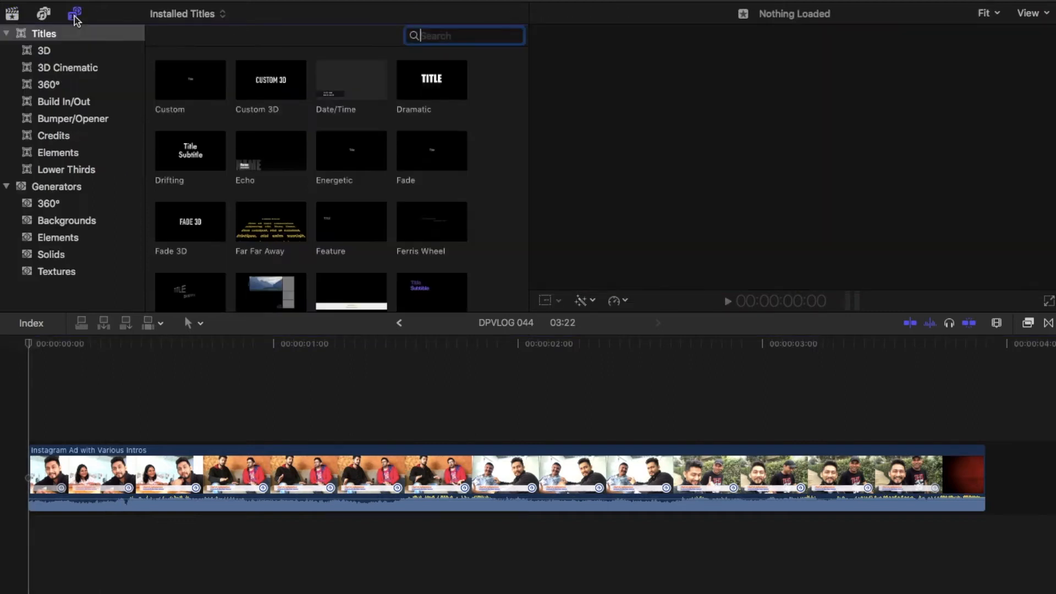
scroll(247, 202, down, 2)
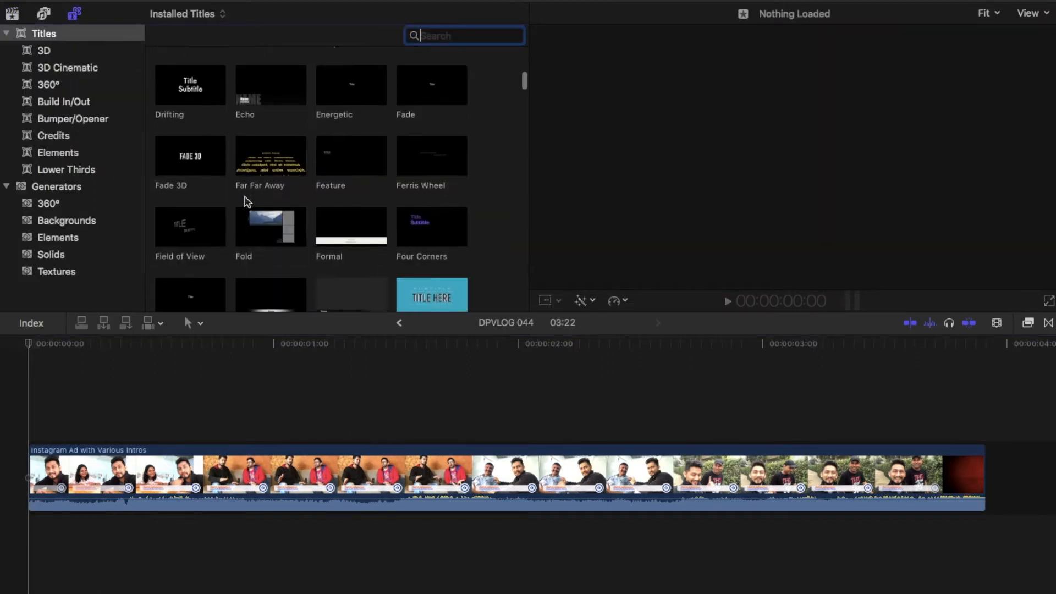
scroll(247, 203, up, 2)
scroll(246, 203, down, 2)
scroll(247, 203, down, 3)
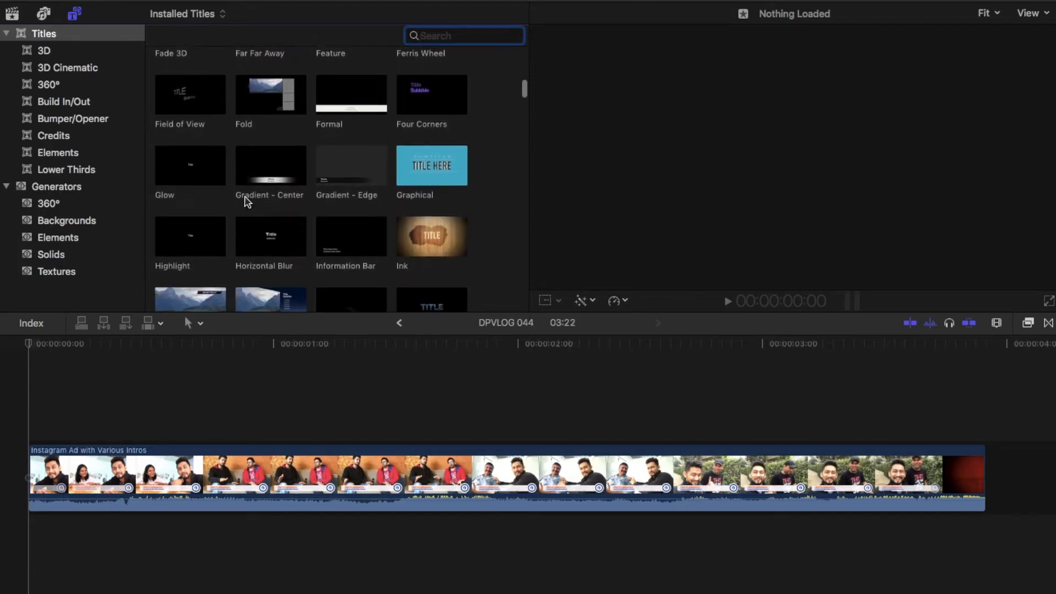
scroll(247, 203, up, 10)
scroll(315, 209, down, 2)
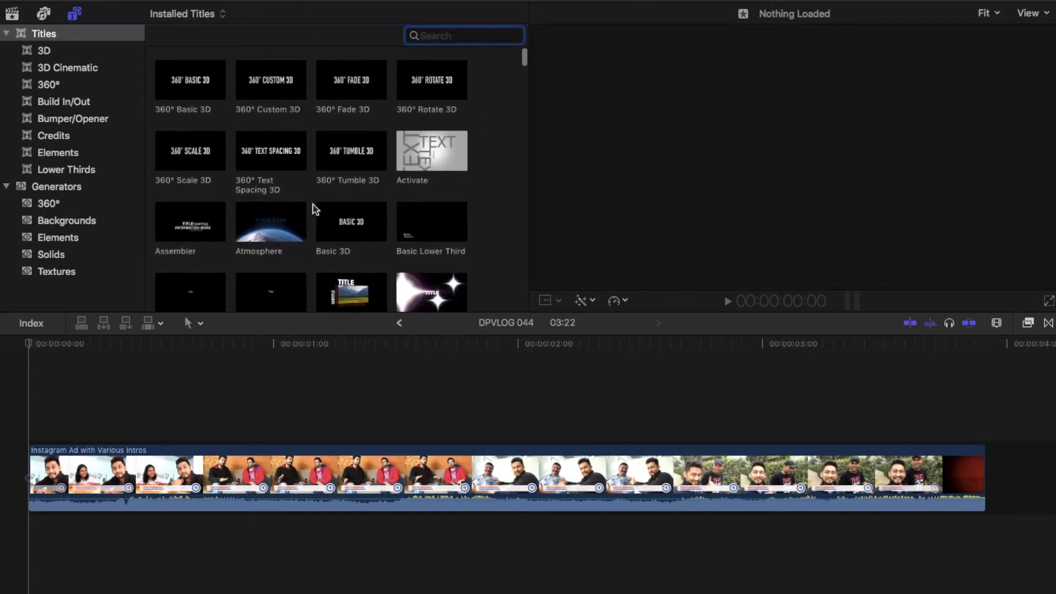
click(177, 236)
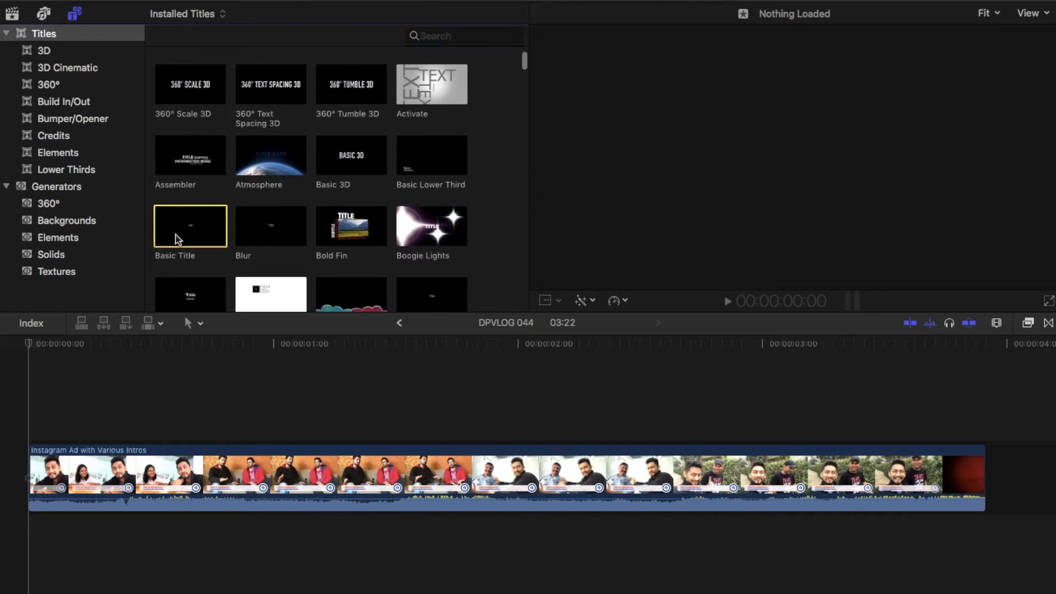
drag(190, 226, 40, 427)
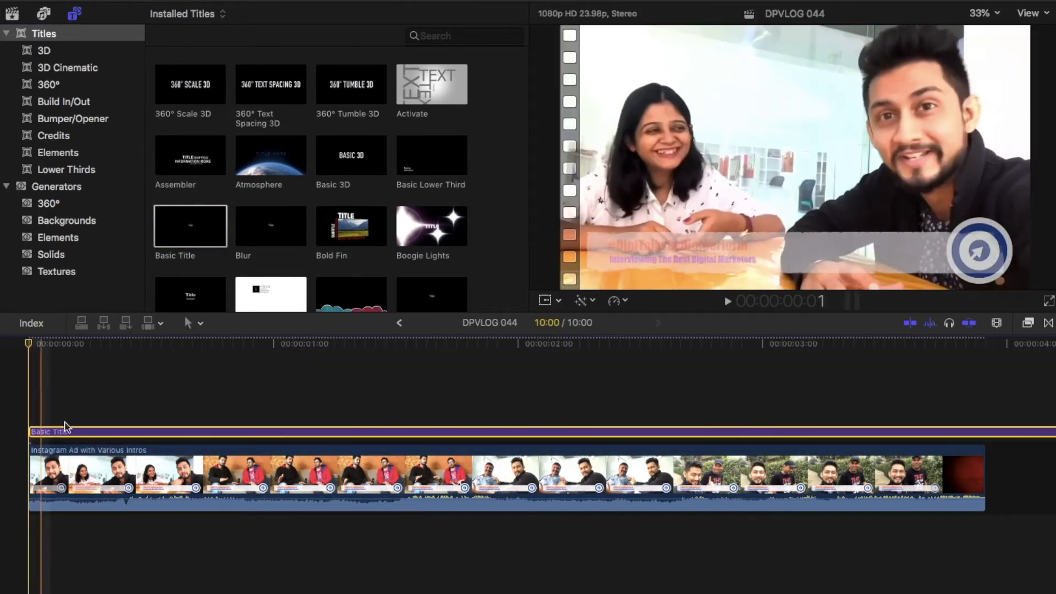
Open the Basic Title's text for editing with the inspector shown, and set the viewer zoom to Fit.
double_click(86, 434)
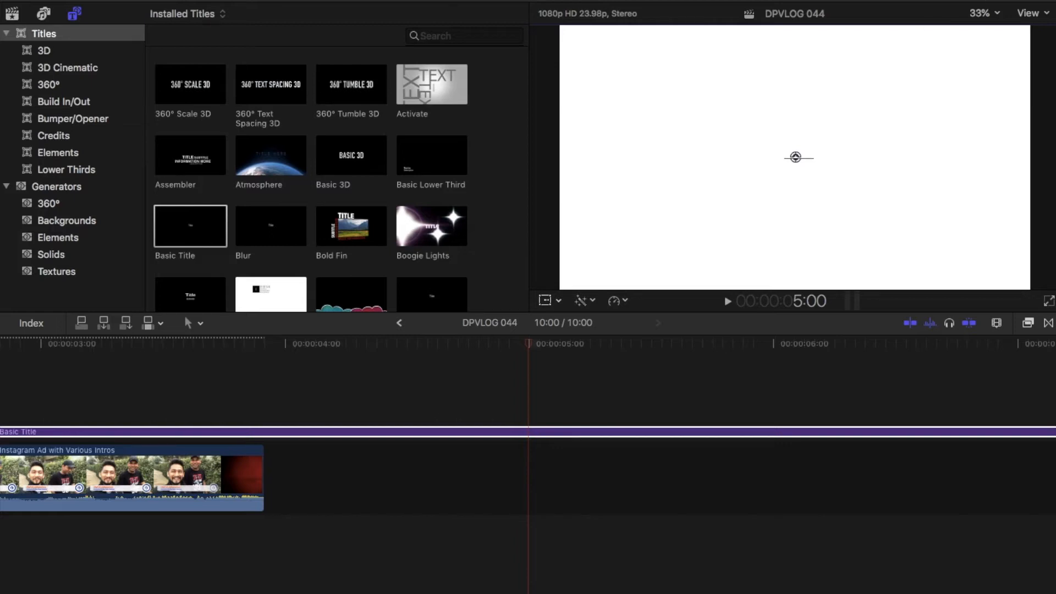
key(super+4)
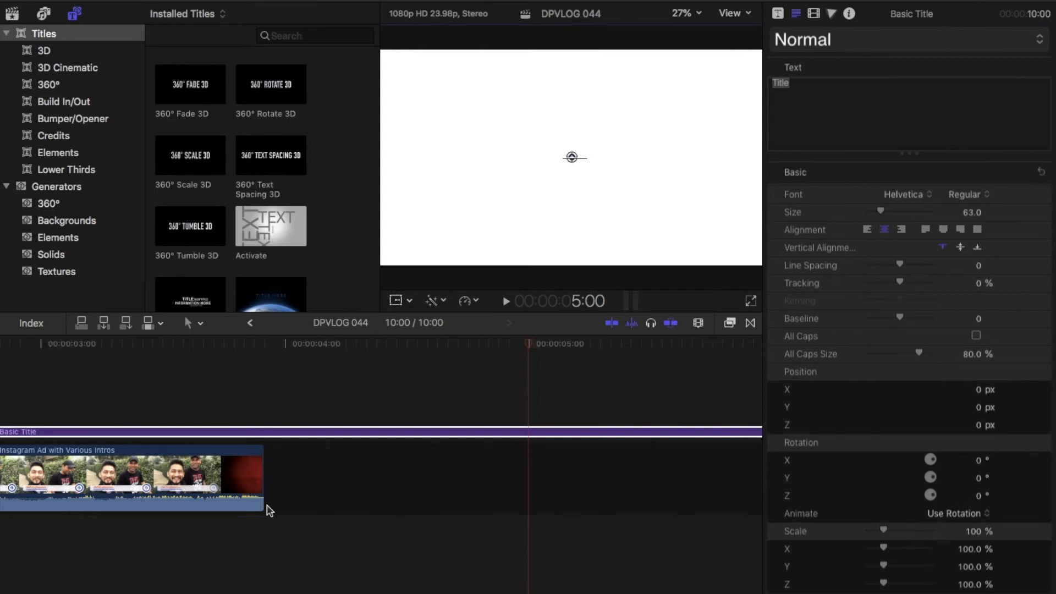
scroll(352, 421, left, 10)
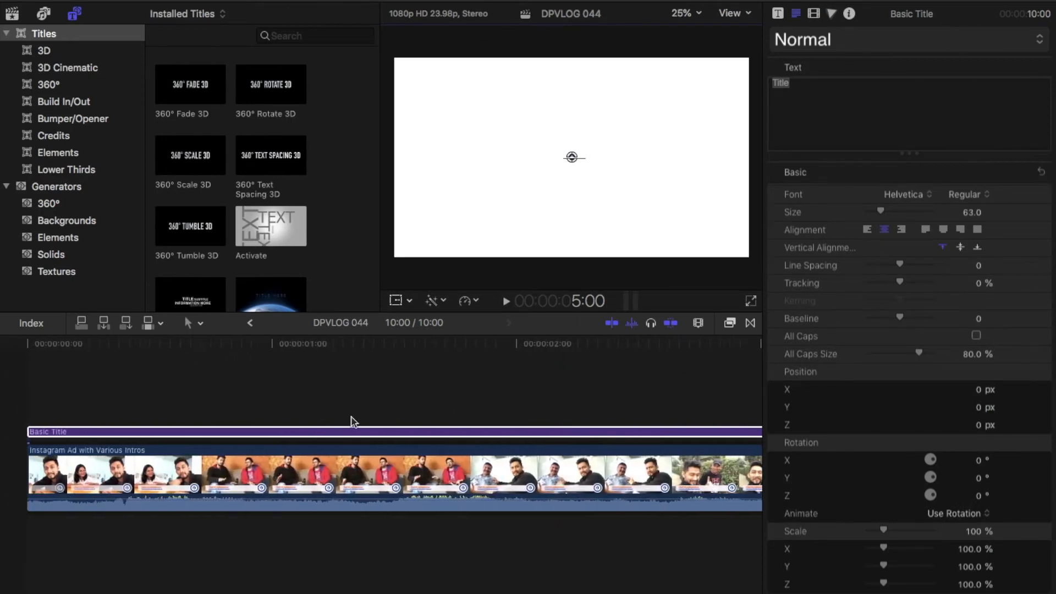
key(super+minus)
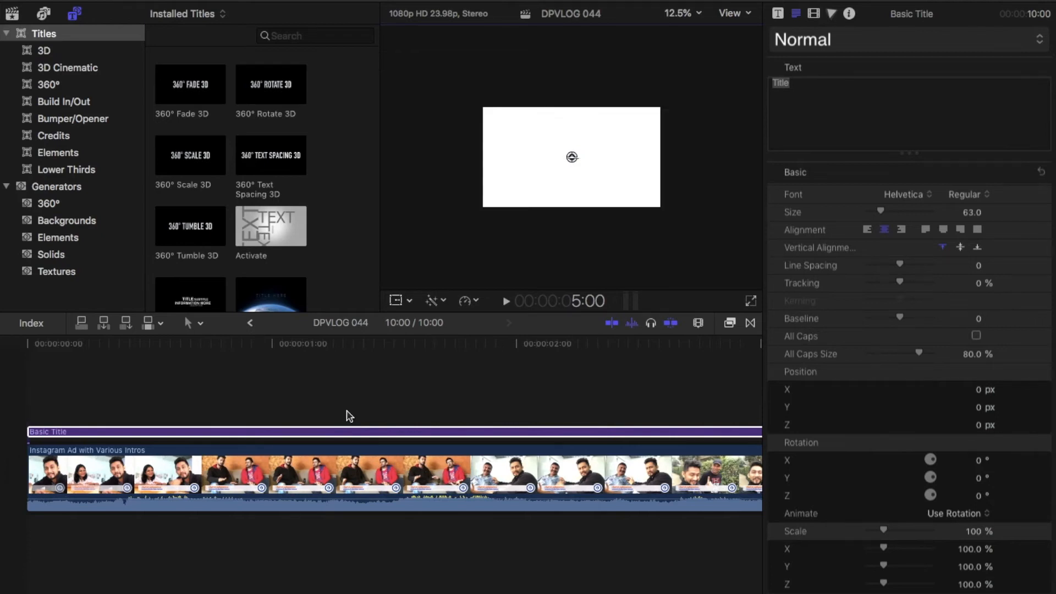
key(super+equal)
key(super+equal)
click(685, 13)
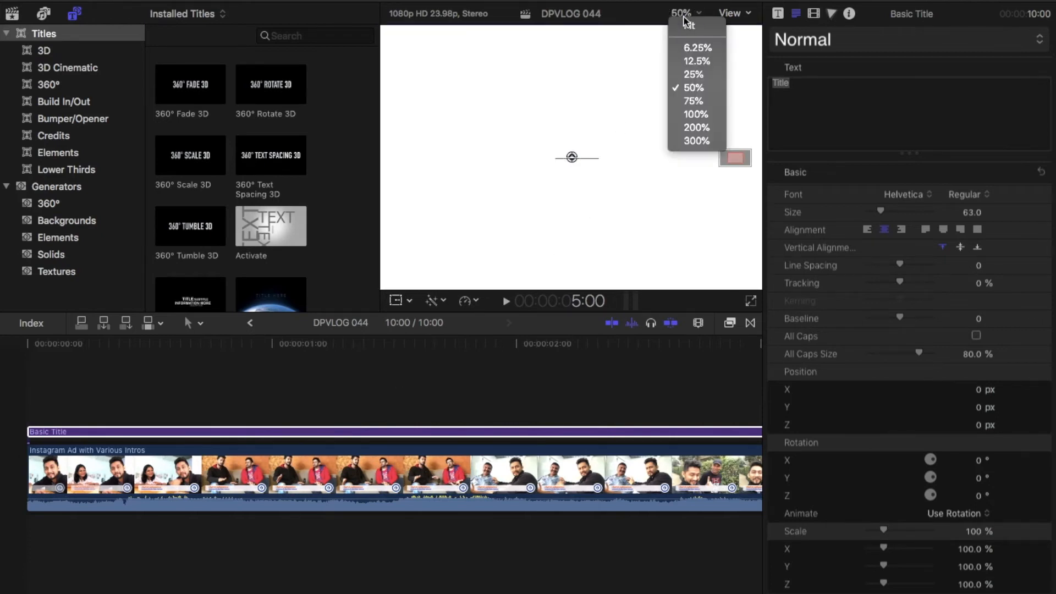
click(688, 27)
Split the Basic Title at 3:22, where the video clip below it ends.
click(427, 405)
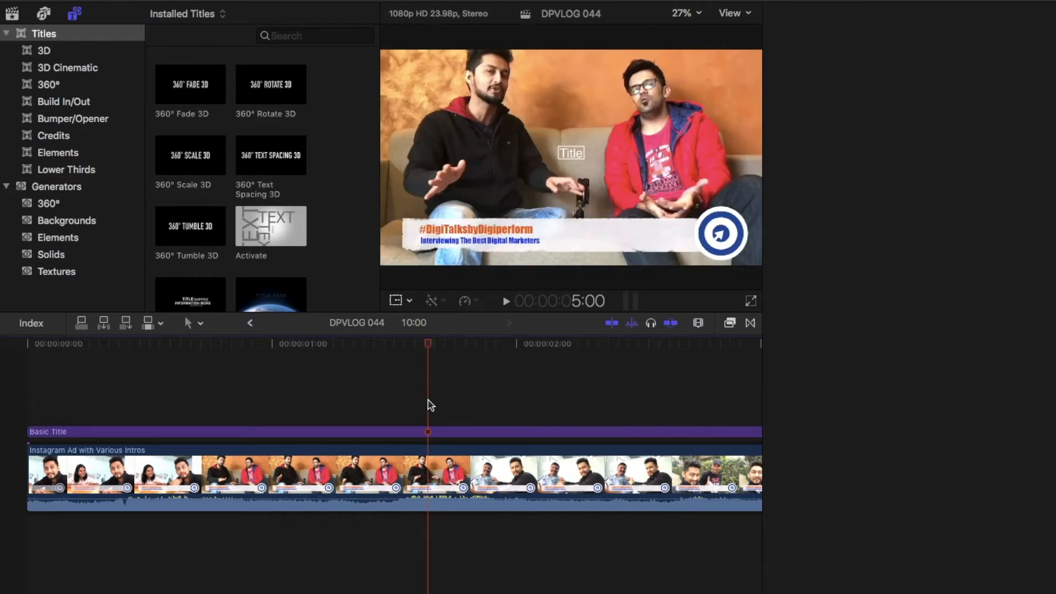
key(shift+z)
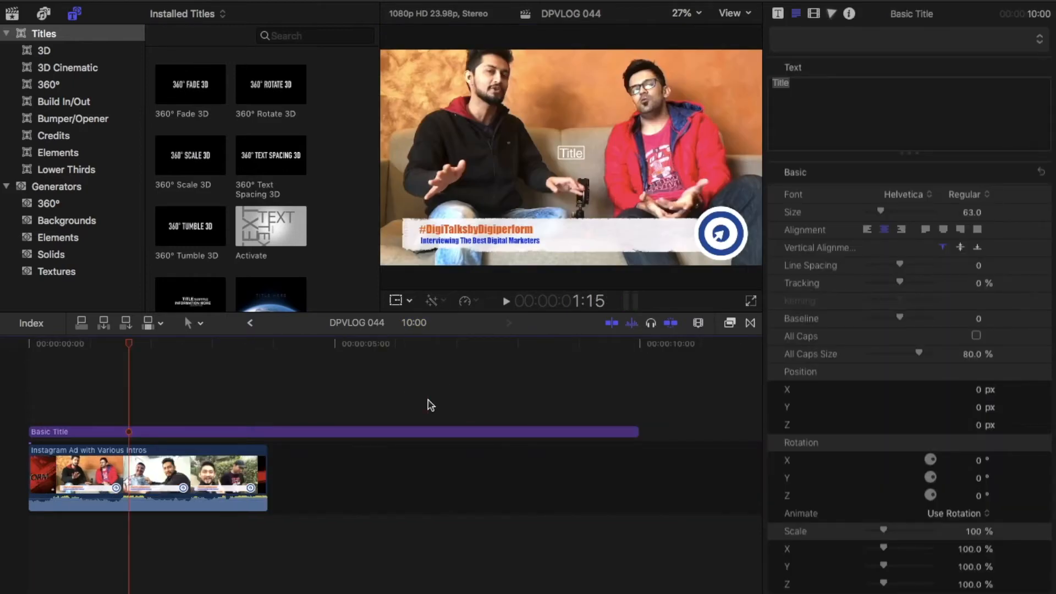
click(212, 420)
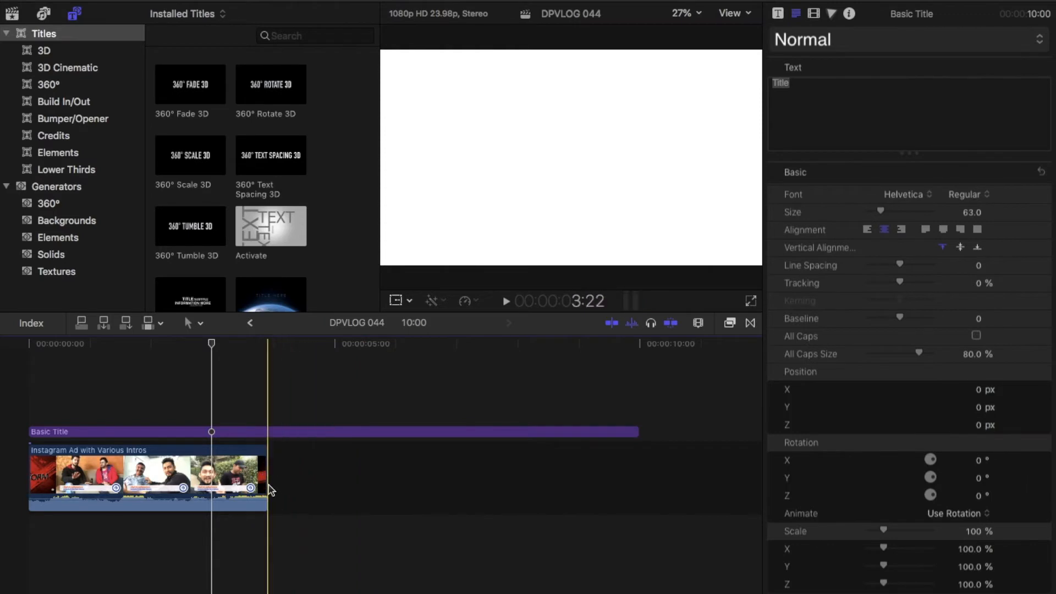
click(273, 417)
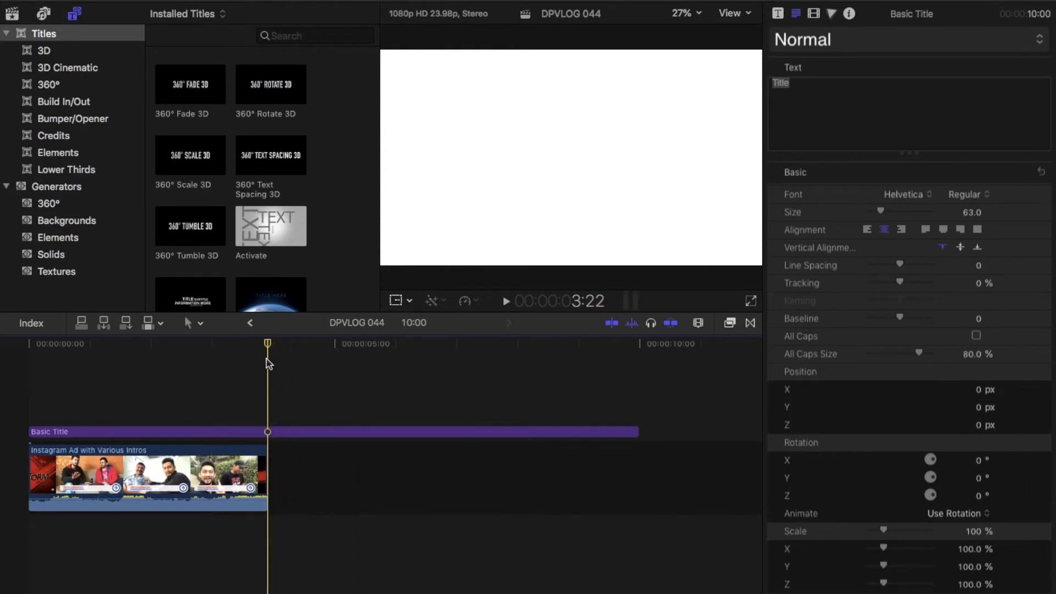
click(278, 435)
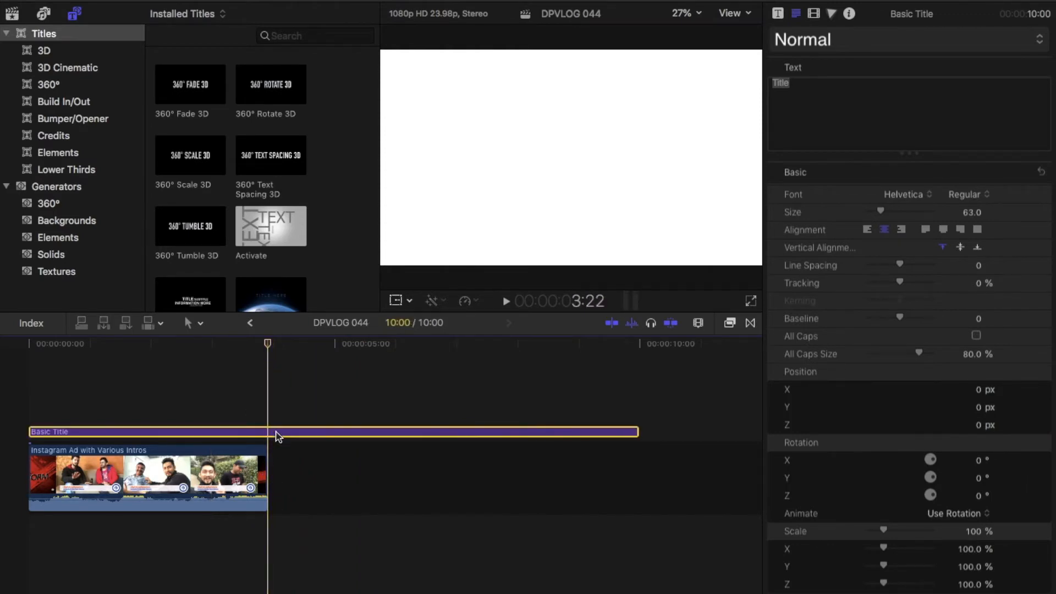
key(super+b)
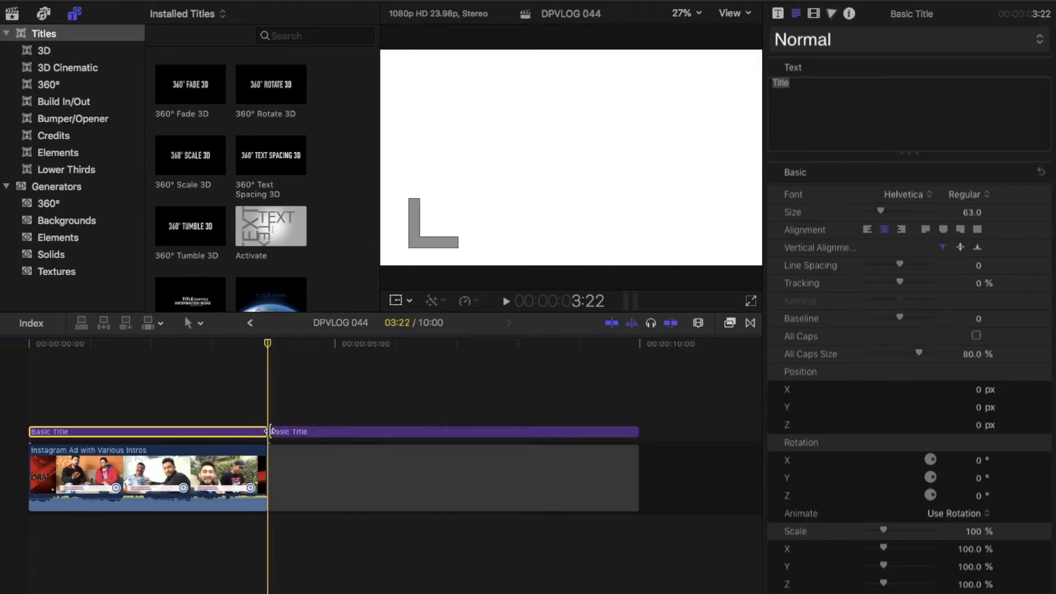
Delete the part of the title that extends past the video clip, along with the empty gap below it.
click(319, 432)
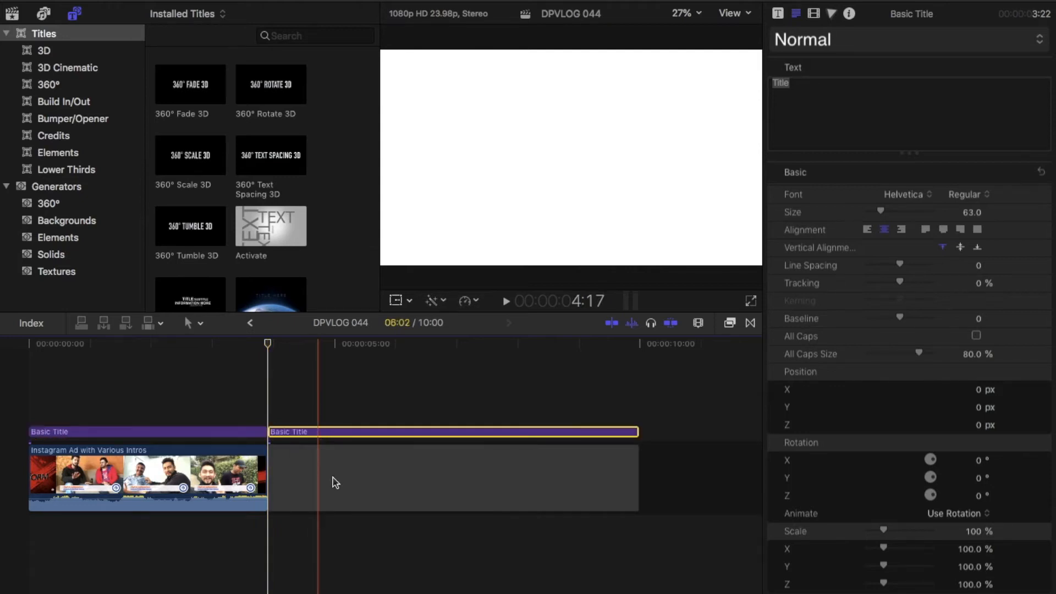
key(Delete)
click(337, 439)
click(344, 500)
key(Delete)
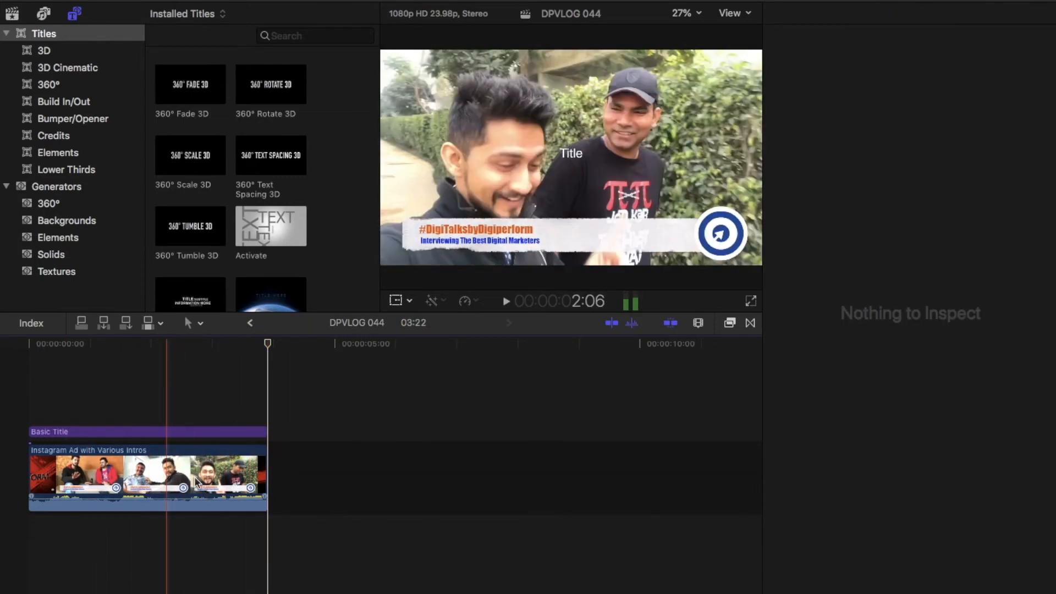
Replace the Basic Title's placeholder text with "DIGITAL PRATIK".
click(184, 432)
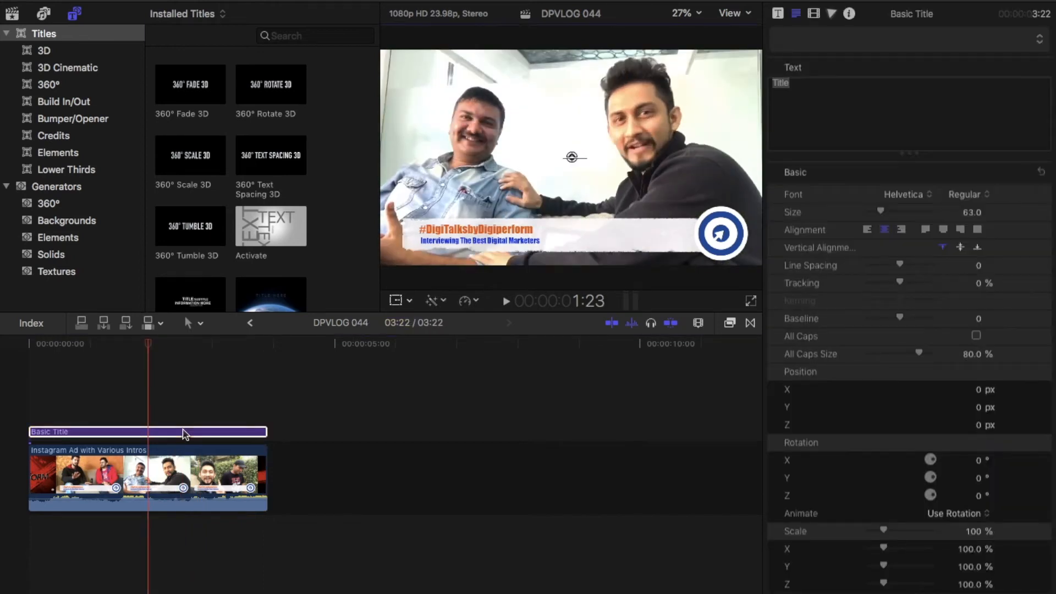
click(807, 98)
text(DIGITAL PRATIK)
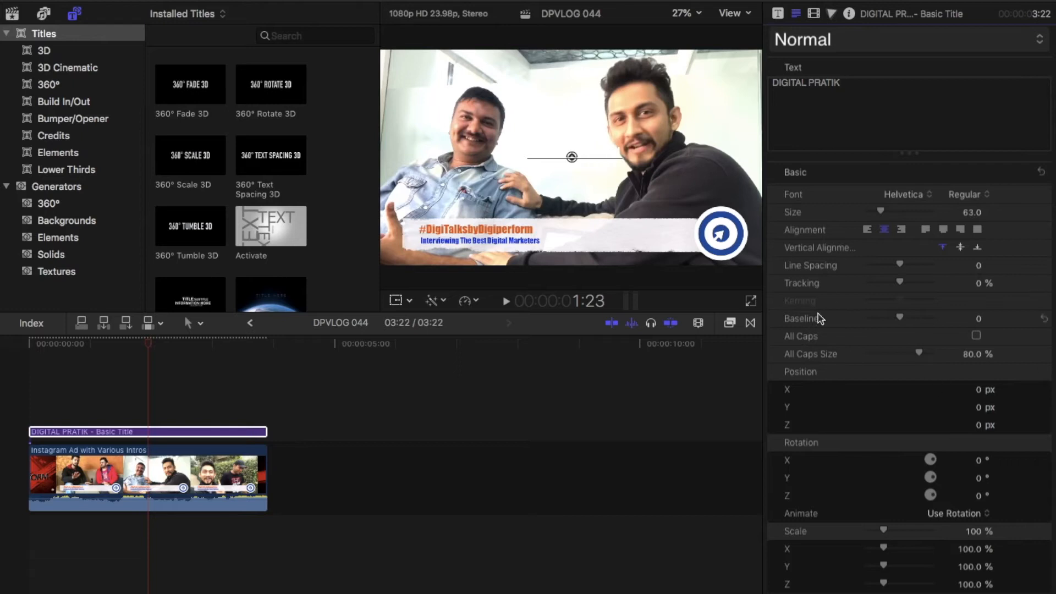
Set the face color of the title's second word to a near-black navy, about RGB 2, 2, 22.
double_click(595, 151)
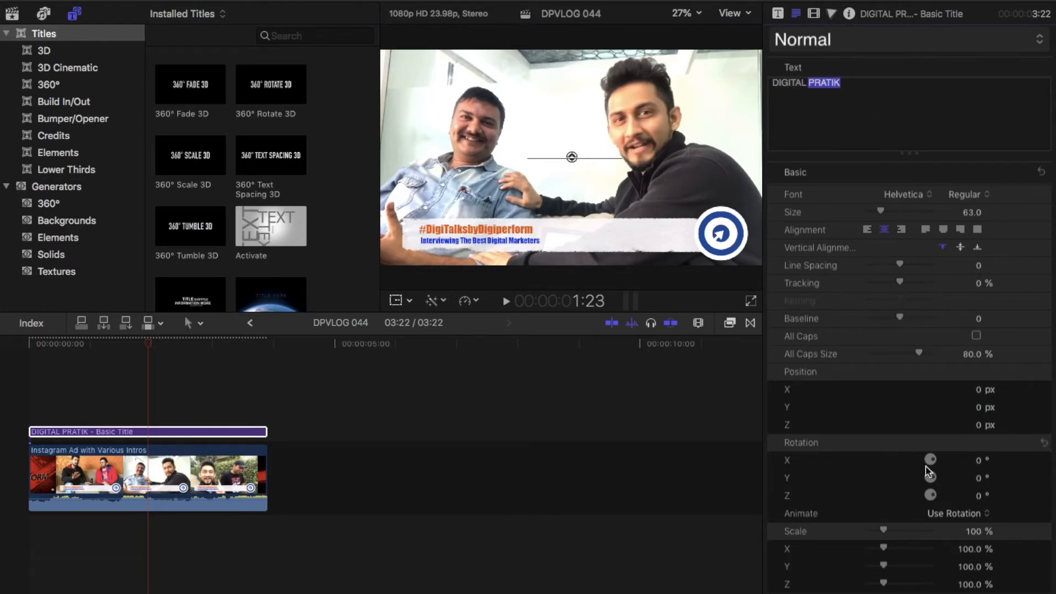
scroll(930, 481, down, 3)
scroll(930, 481, down, 2)
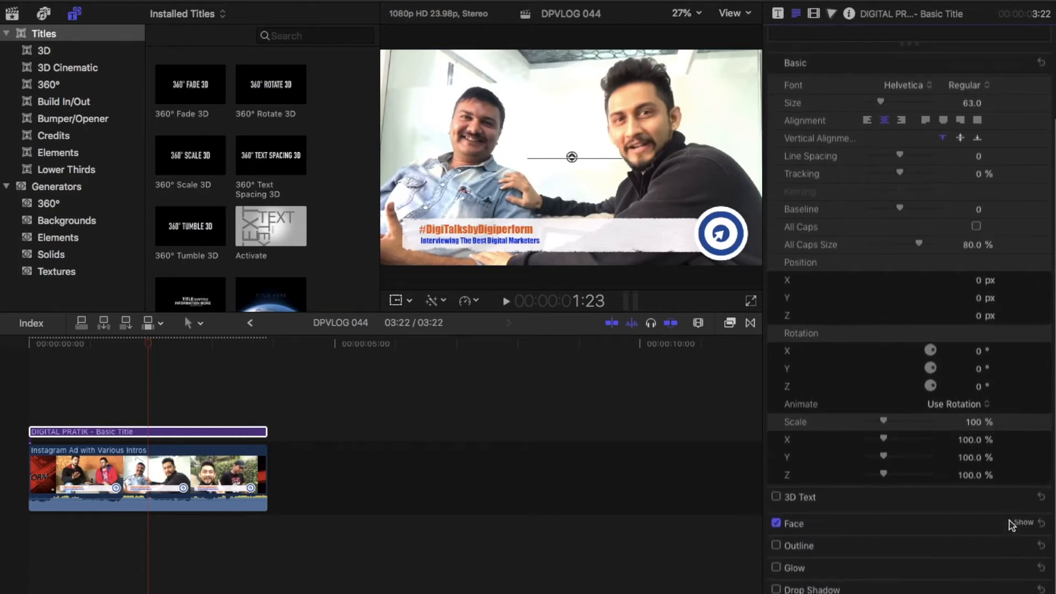
click(1027, 523)
scroll(988, 550, down, 1)
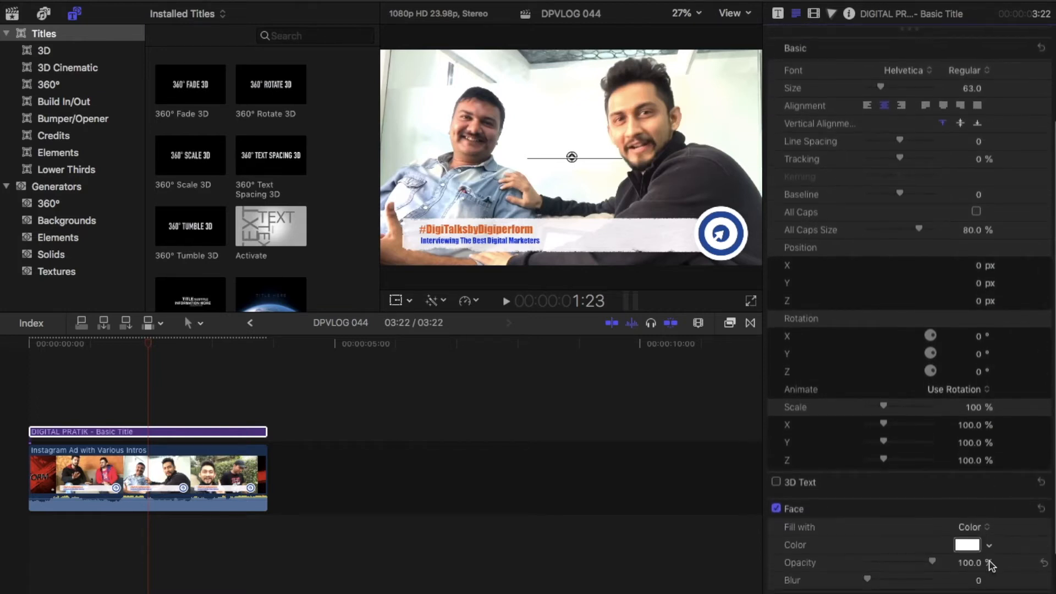
click(993, 550)
click(1008, 464)
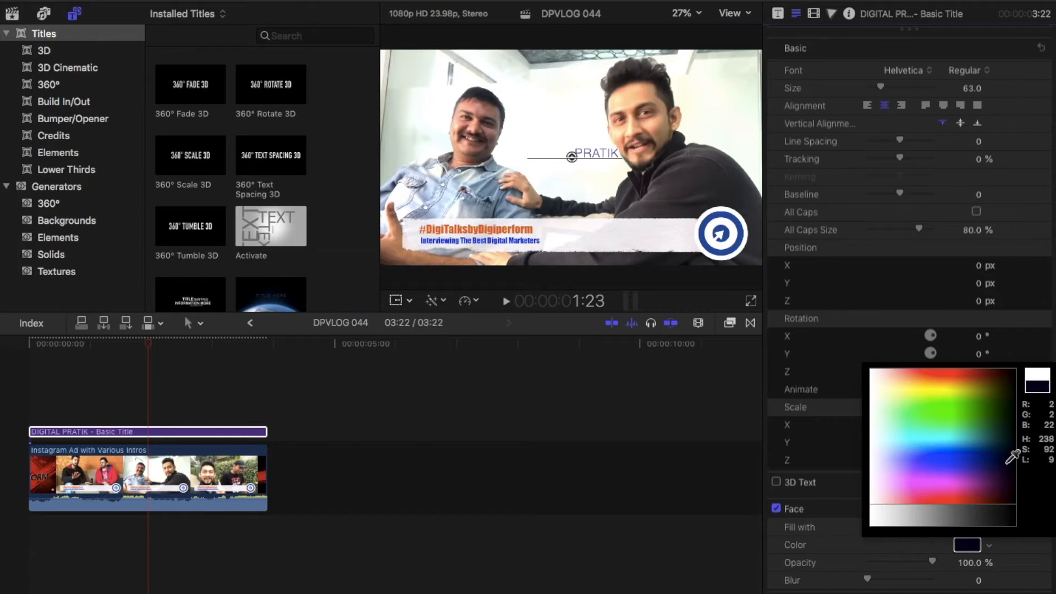
Select the title's entire text and set its face color to black.
click(1010, 377)
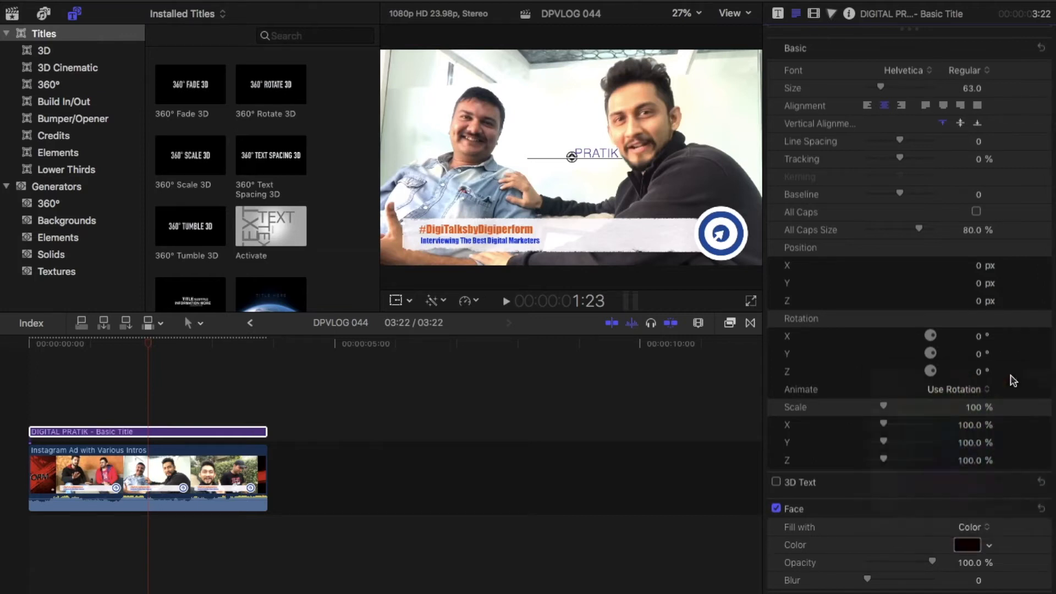
click(591, 154)
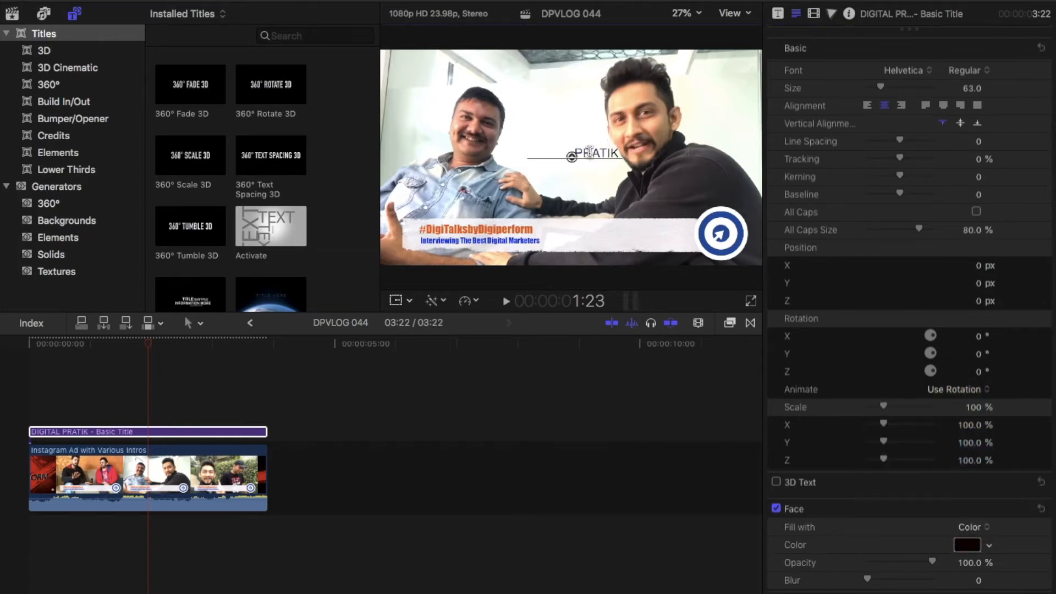
scroll(831, 192, up, 5)
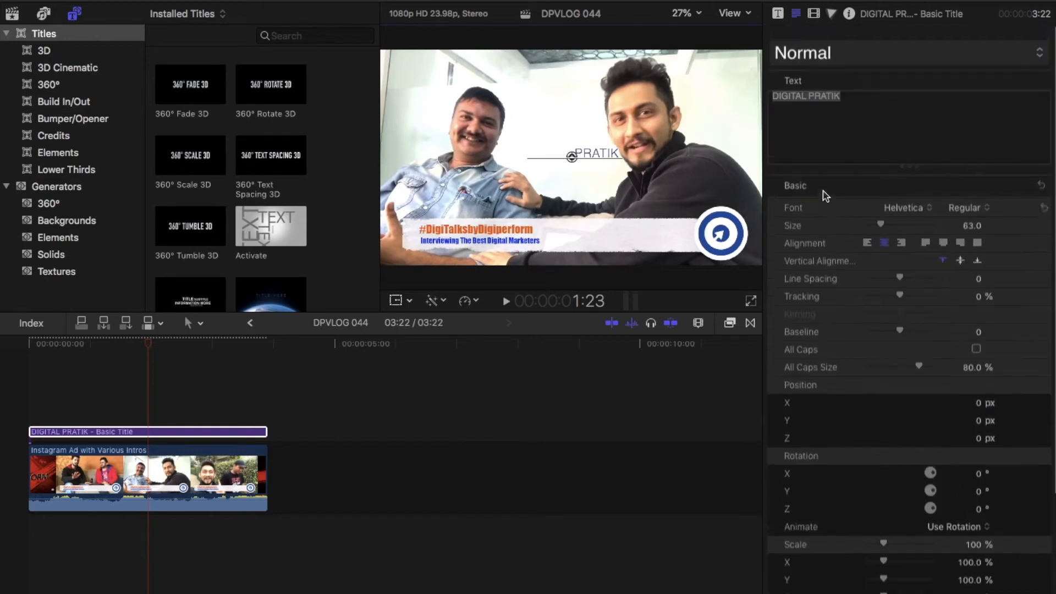
scroll(915, 481, down, 4)
click(1022, 540)
scroll(1021, 542, down, 3)
click(993, 509)
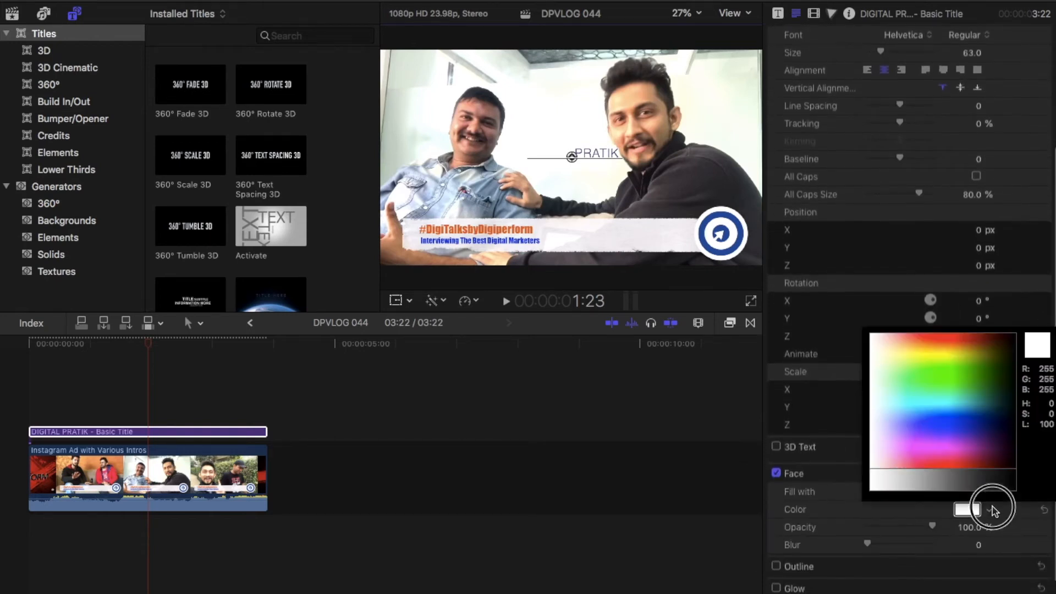
click(1016, 425)
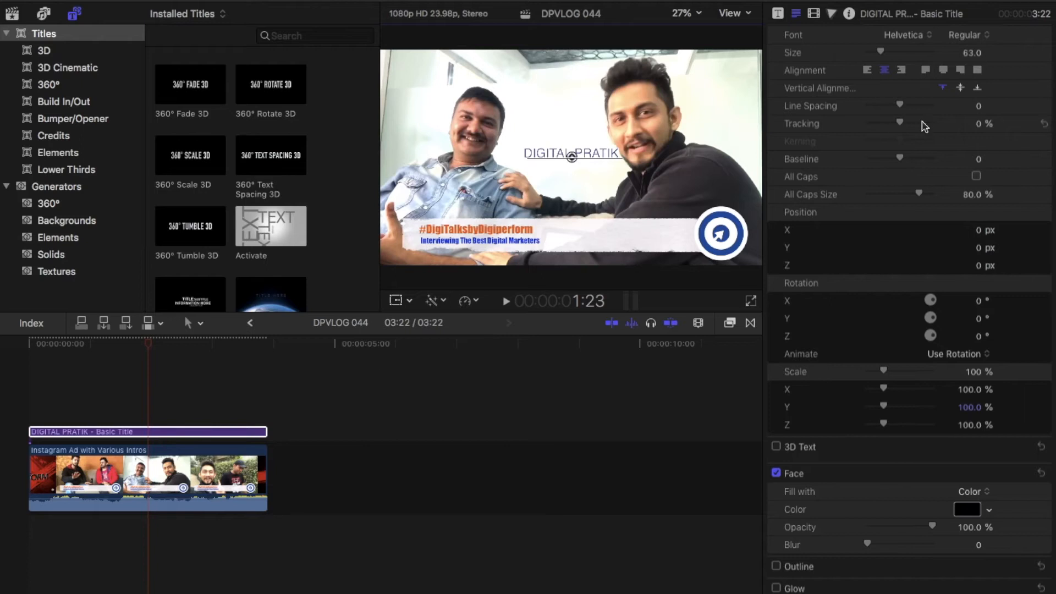
Change the title's font to Gloss And Bloom.
scroll(924, 126, up, 5)
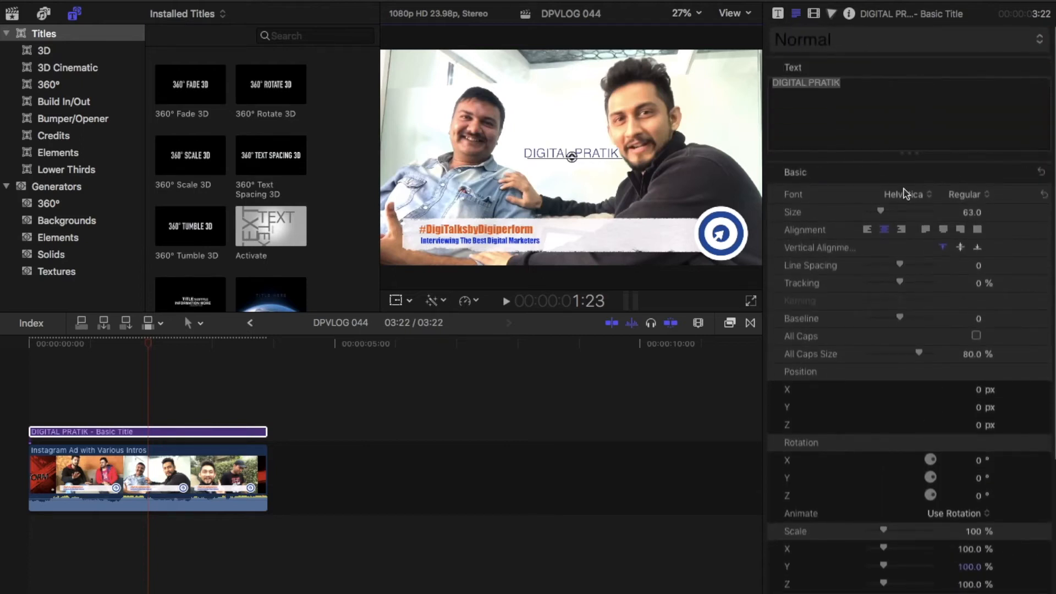
click(915, 197)
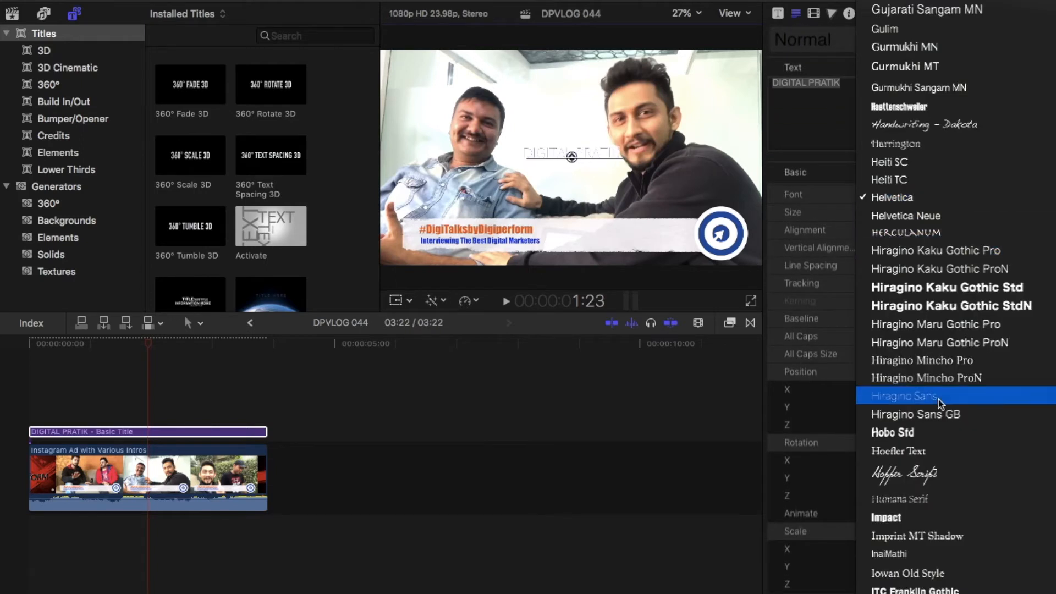
scroll(933, 107, up, 5)
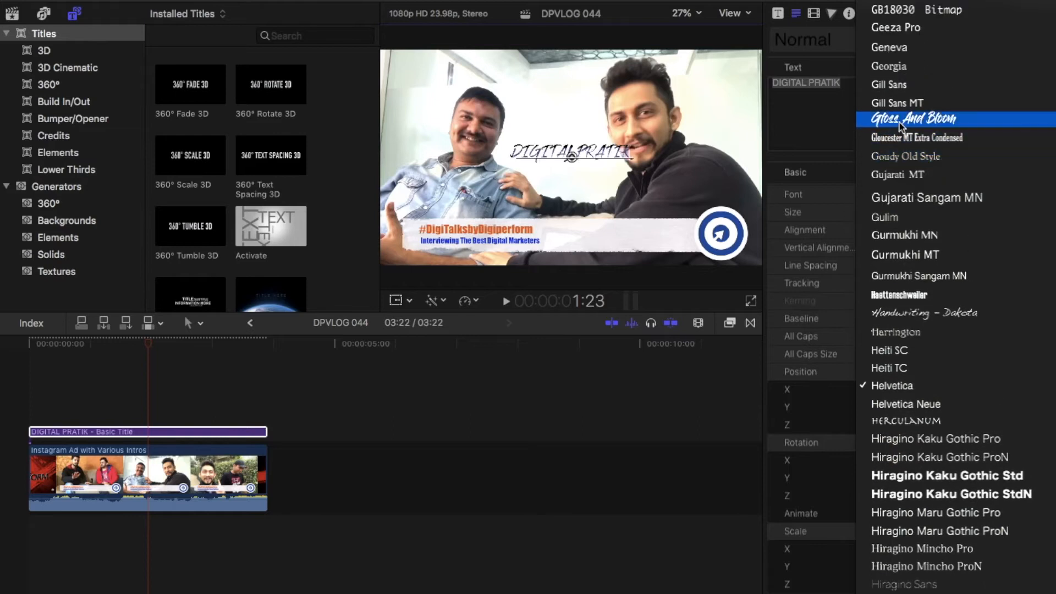
click(912, 120)
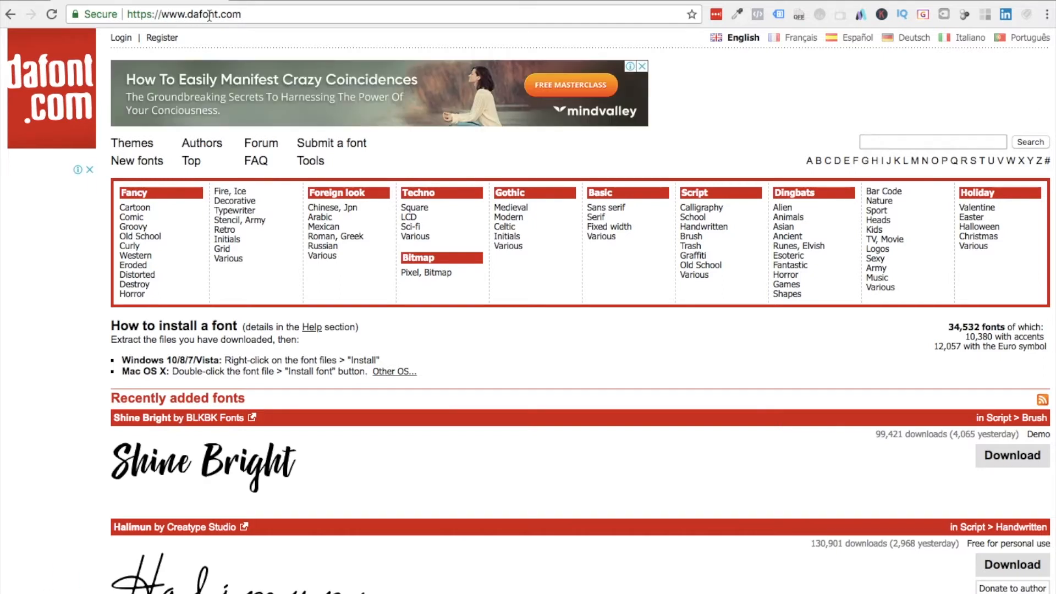
Switch to the browser and search dafont.com for "gloss and bloom".
click(958, 141)
text(gl)
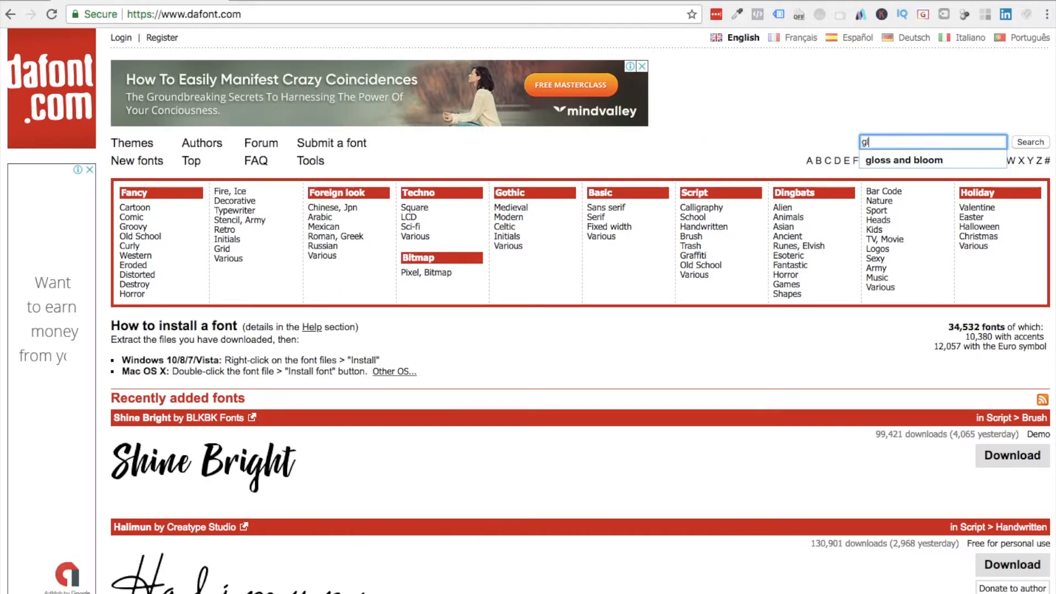
text(oss)
key(Down)
key(Return)
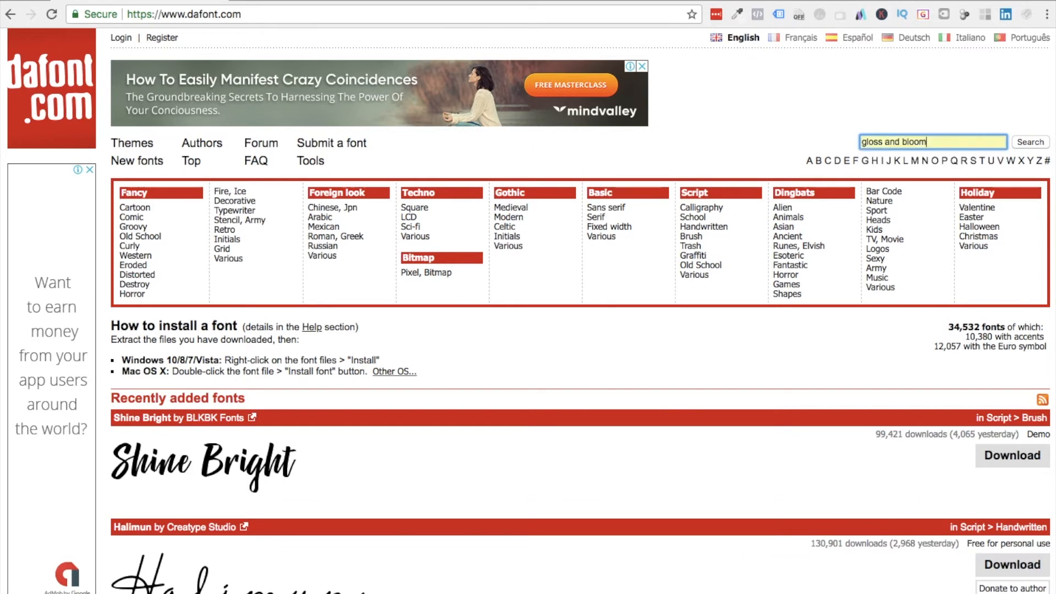
key(Return)
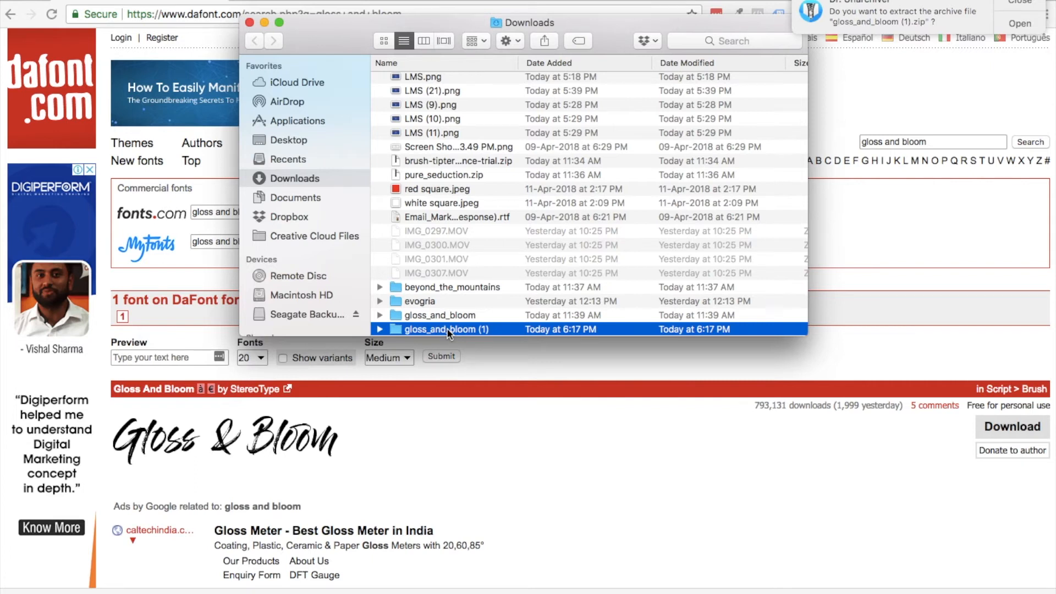
Locate Gloss_And_Bloom.ttf in the extracted "gloss_and_bloom (1)" download folder, and close the file window.
double_click(450, 329)
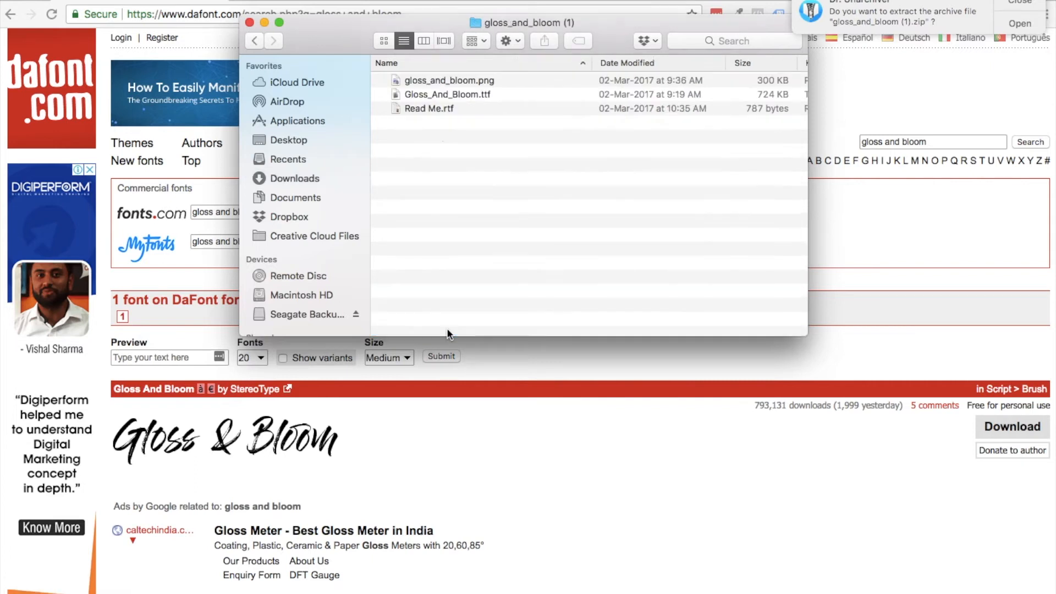
click(471, 94)
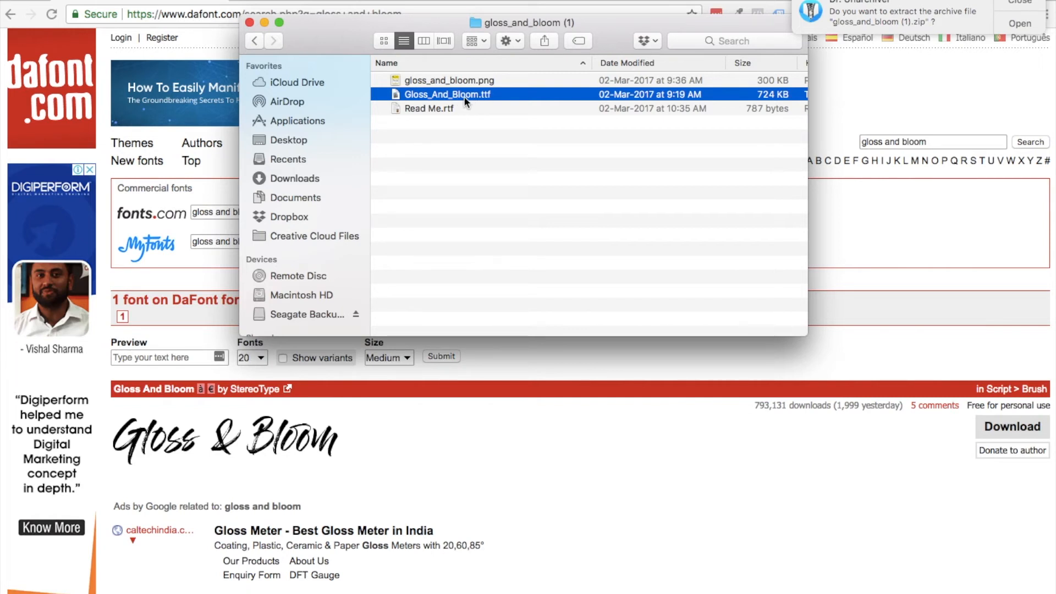
click(251, 22)
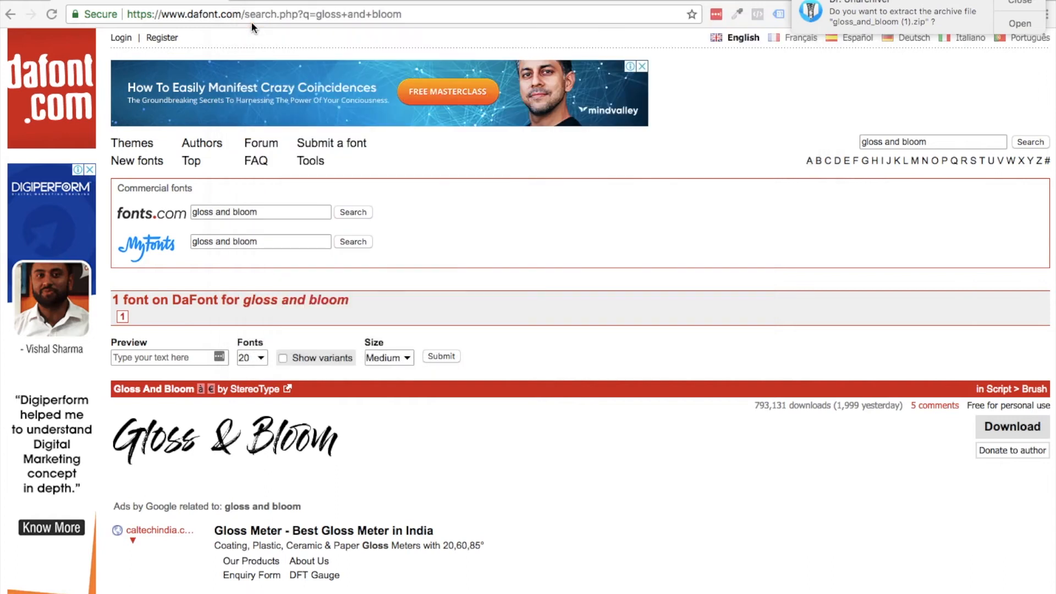
Switch back to Final Cut Pro and dismiss the archive extraction notification.
key(super+Tab)
key(super+Tab)
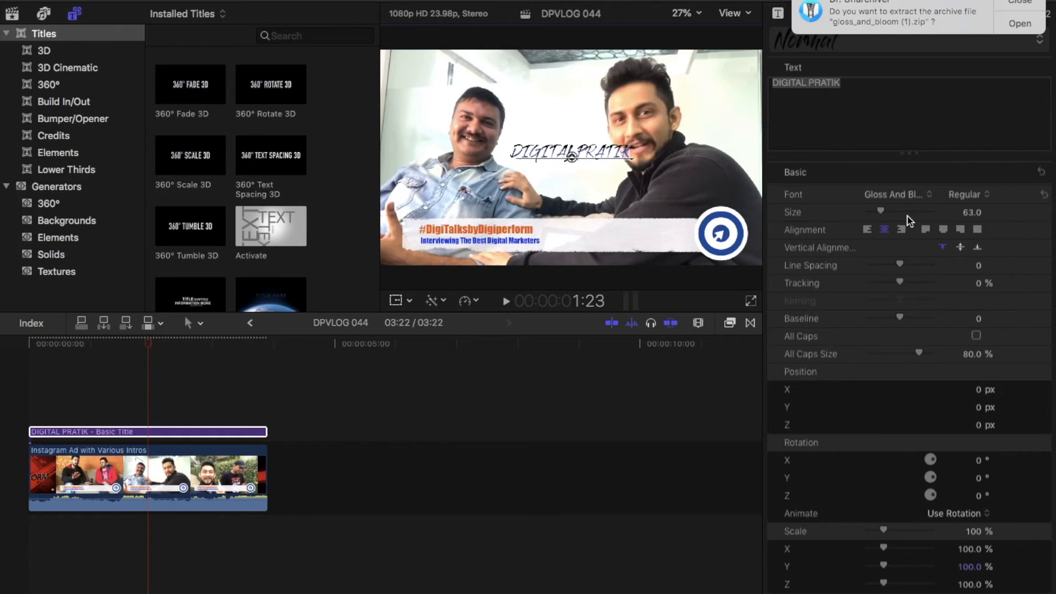
click(1024, 4)
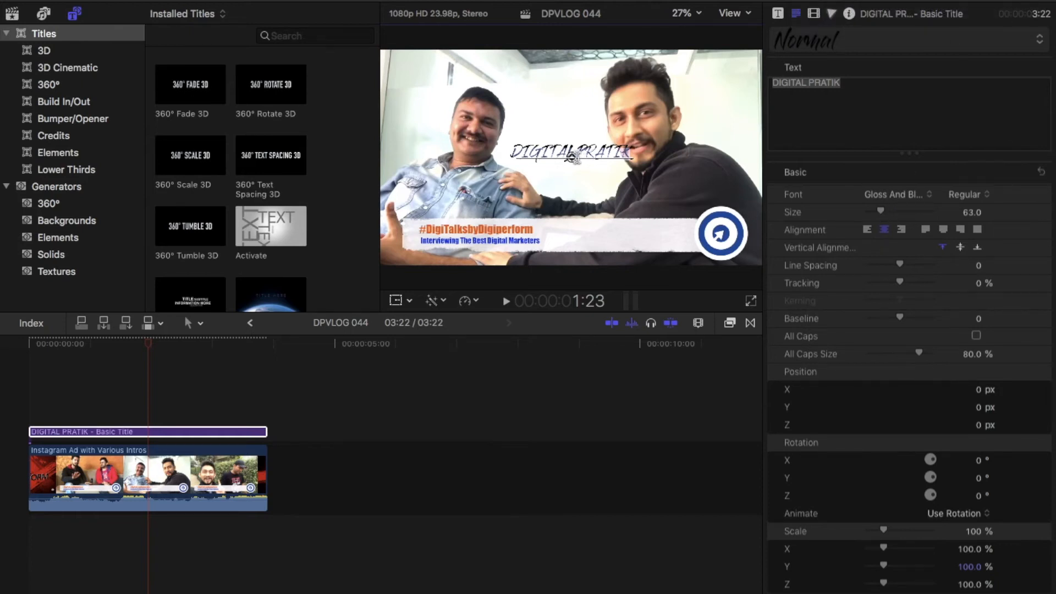
Stretch the title vertically with the Transform tool to a Scale Y of about 188%.
drag(573, 157, 574, 157)
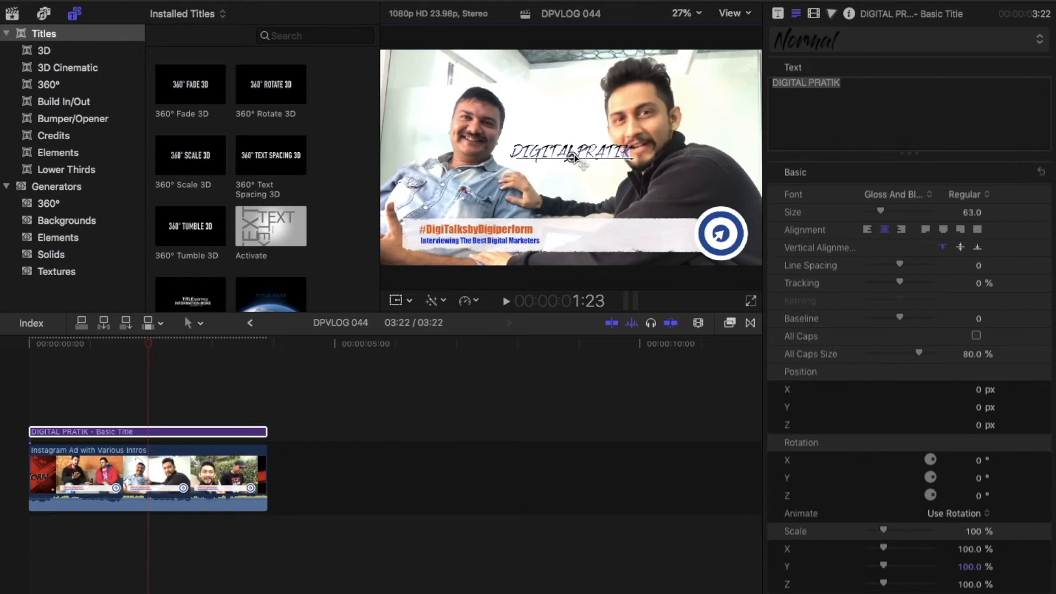
click(408, 302)
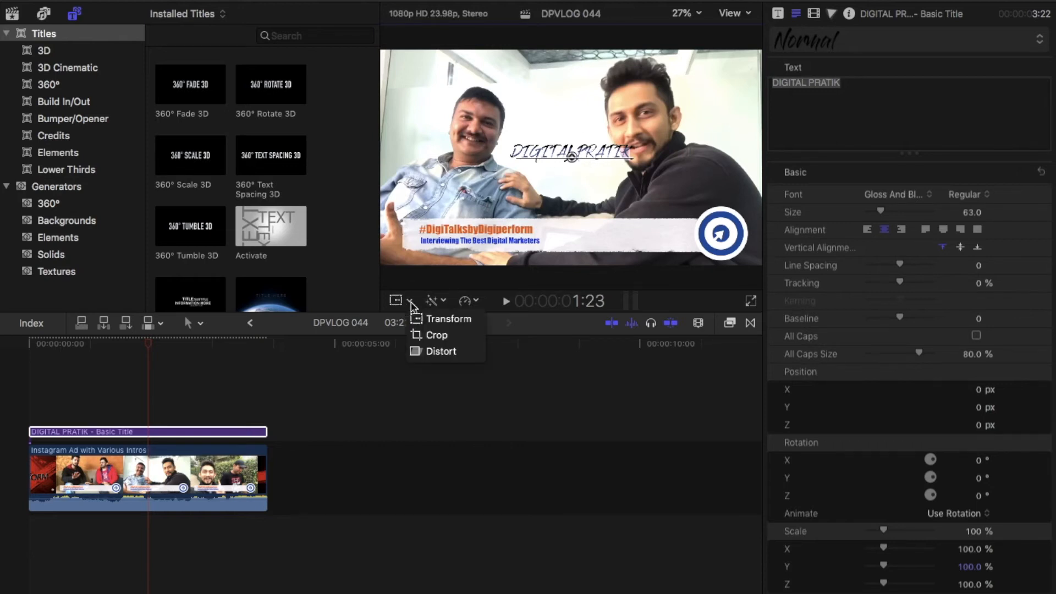
click(442, 324)
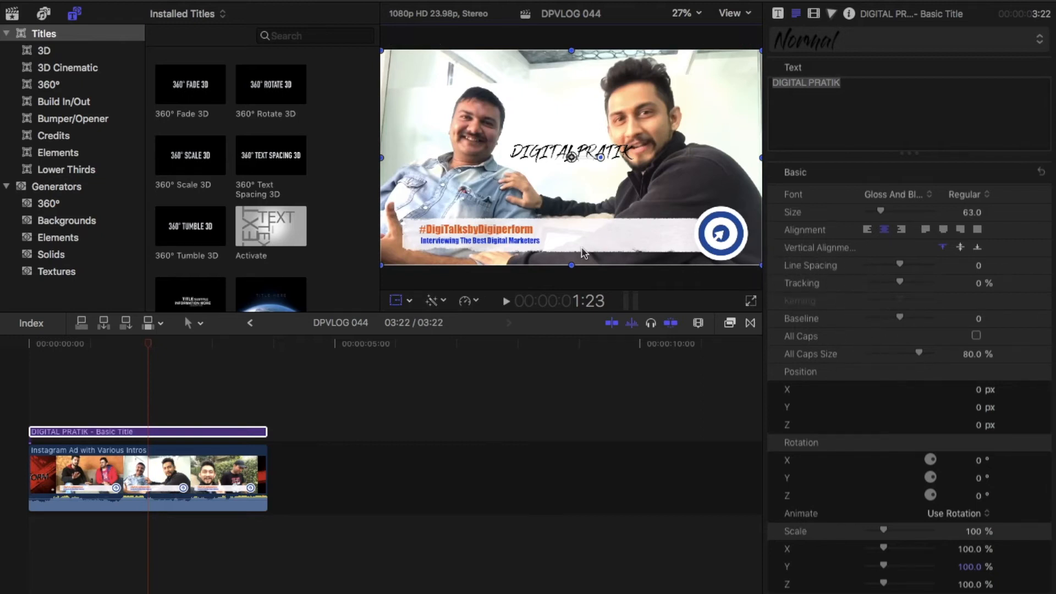
drag(571, 266, 580, 361)
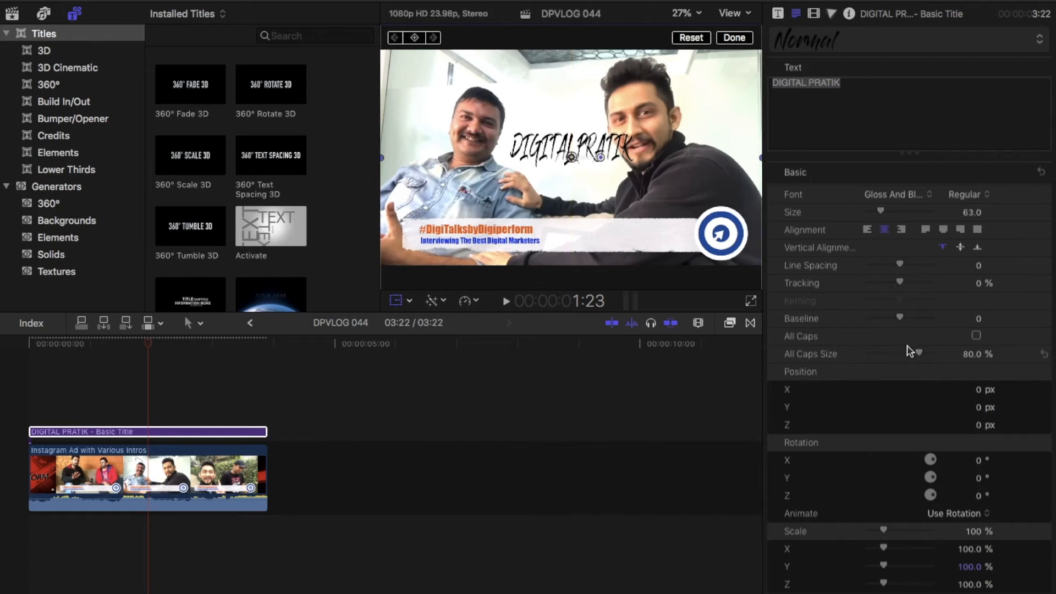
Scale the title text to about 295% in X and 327% in Y, and move the title down to about Y -172 px.
drag(885, 550, 901, 549)
scroll(900, 545, down, 2)
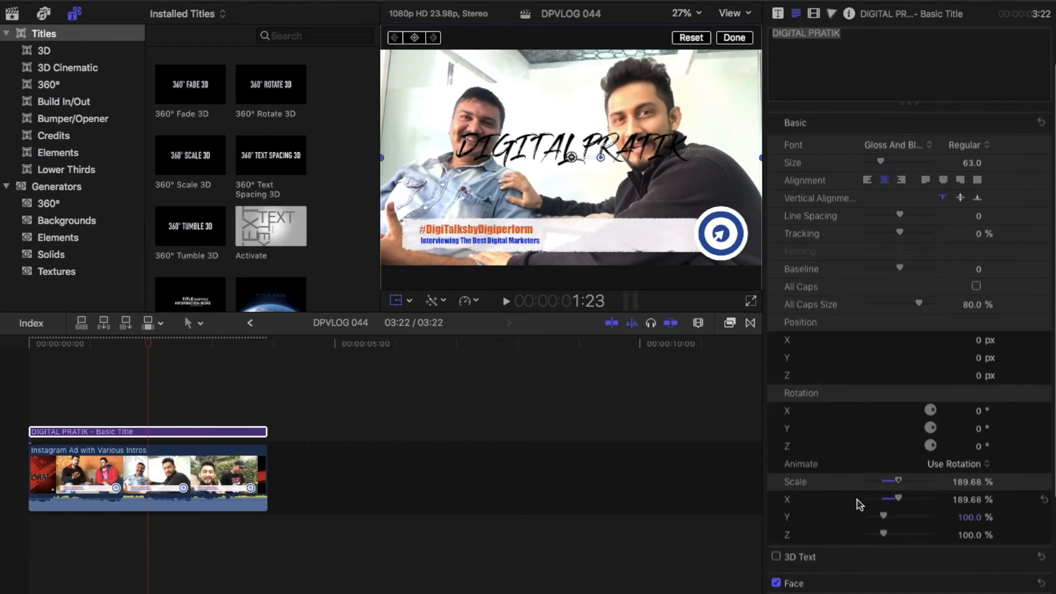
drag(899, 499, 924, 517)
drag(573, 161, 571, 193)
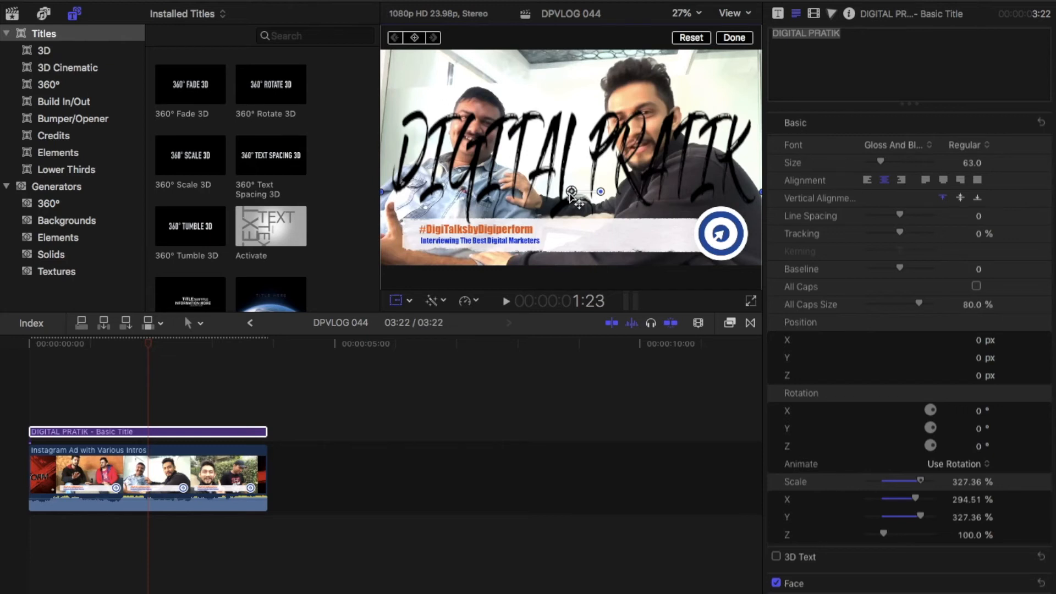
scroll(960, 284, up, 3)
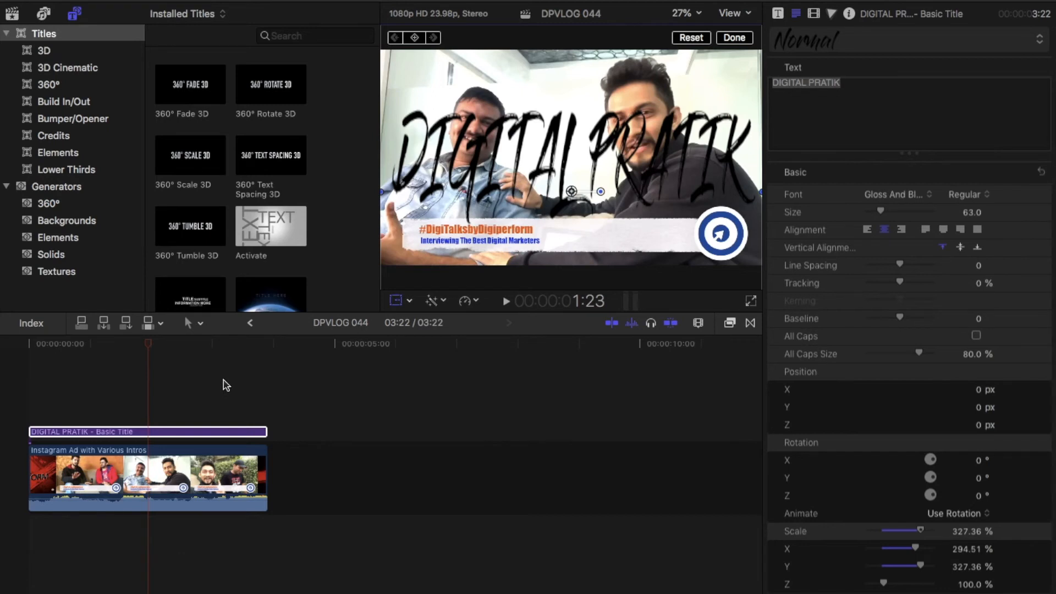
Set the title's blend mode to Stencil Alpha.
click(814, 16)
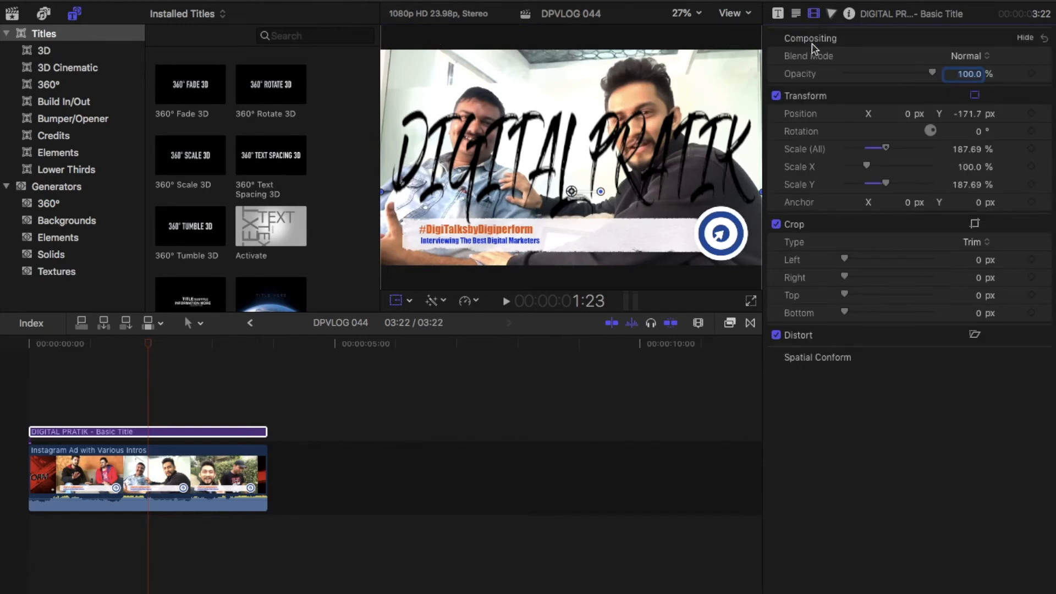
click(978, 57)
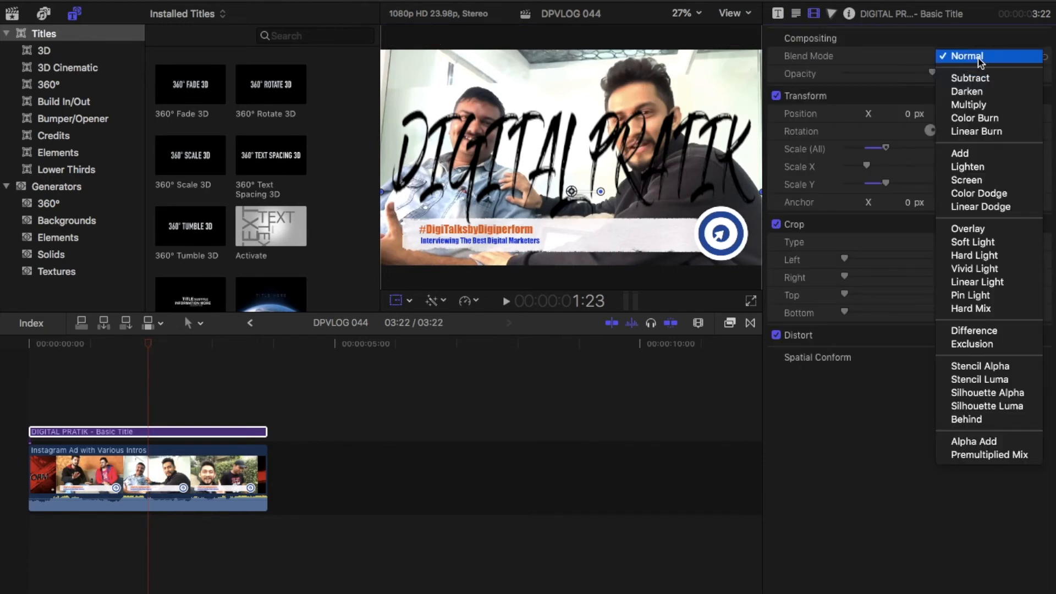
click(975, 368)
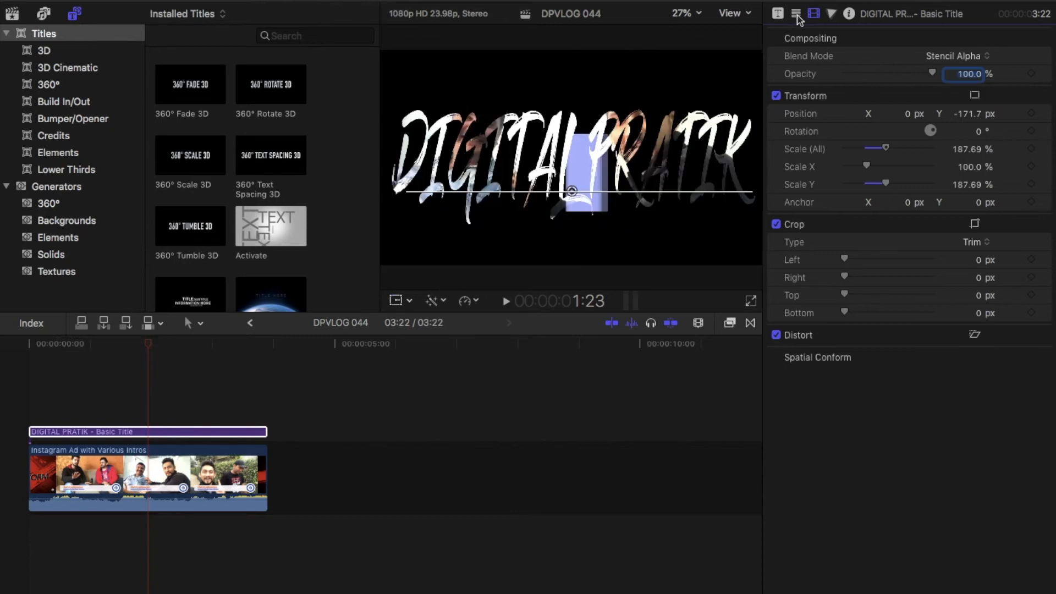
Apply the Heavy 2D style preset to the title text.
click(797, 14)
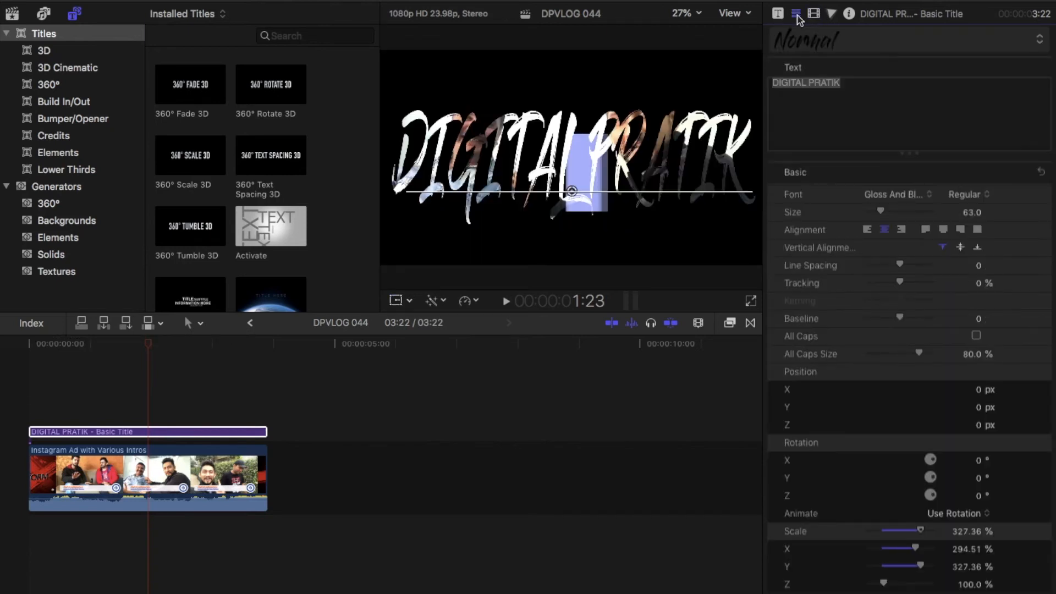
click(1028, 42)
mouse_move(833, 92)
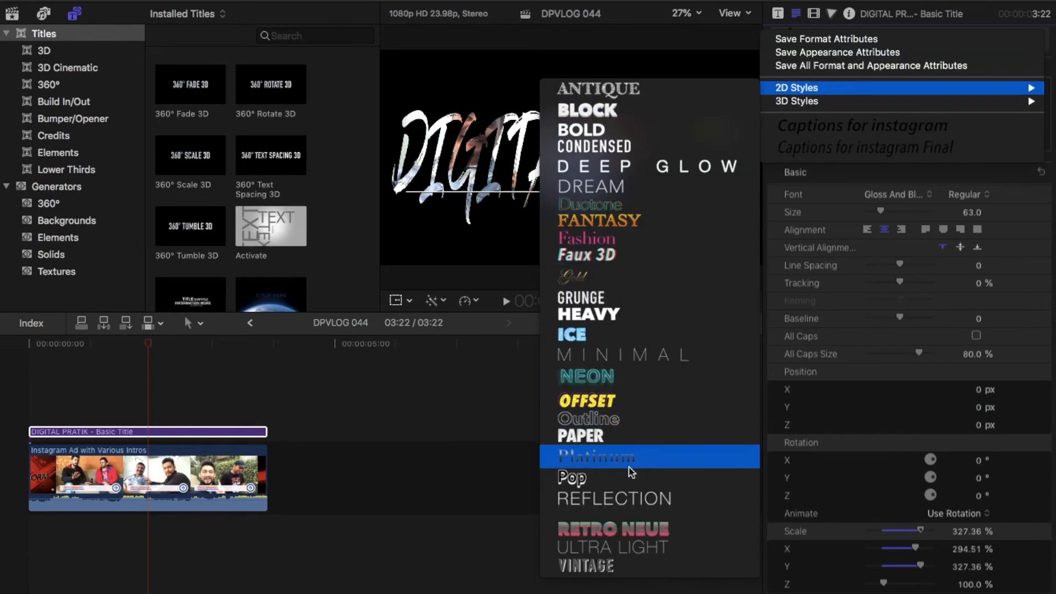
click(595, 316)
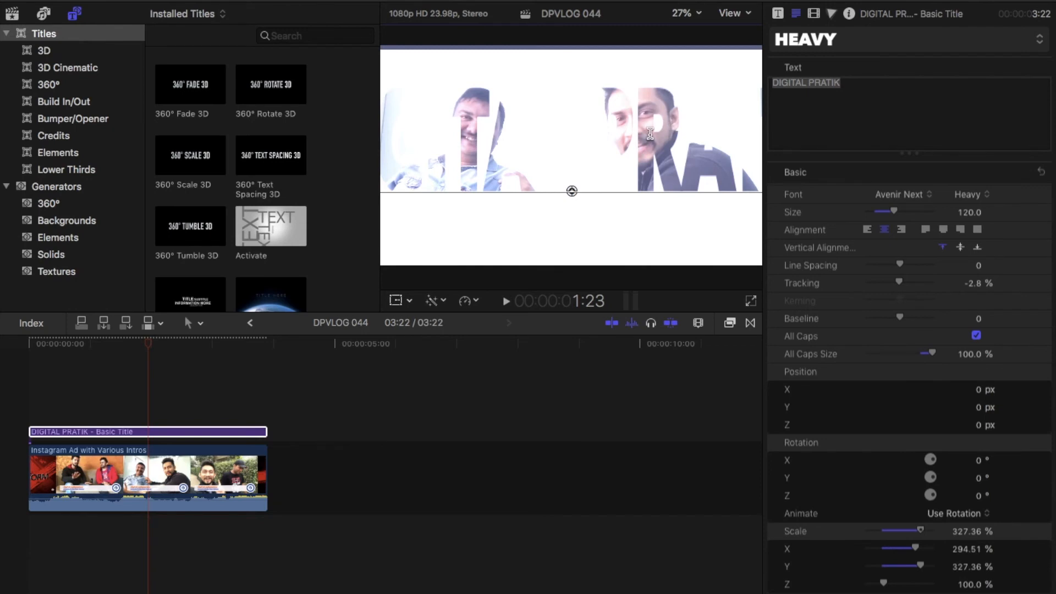
Scale the title text to about 199% in X and 370% in Y, and lower it to about Y -60 px.
mouse_move(916, 549)
mouse_down()
mouse_move(894, 550)
mouse_move(927, 567)
mouse_up()
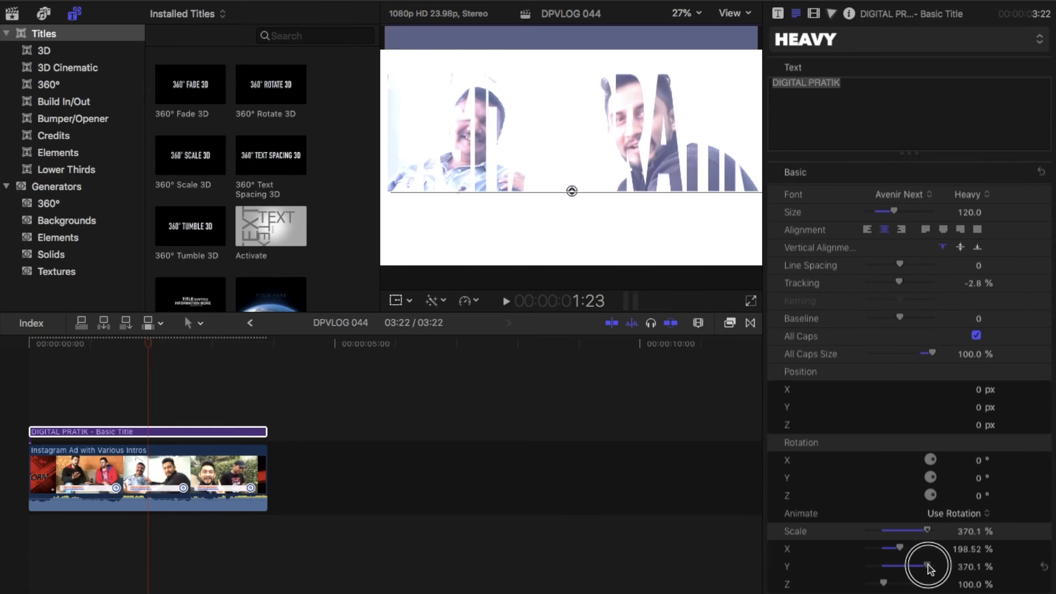
drag(573, 191, 572, 214)
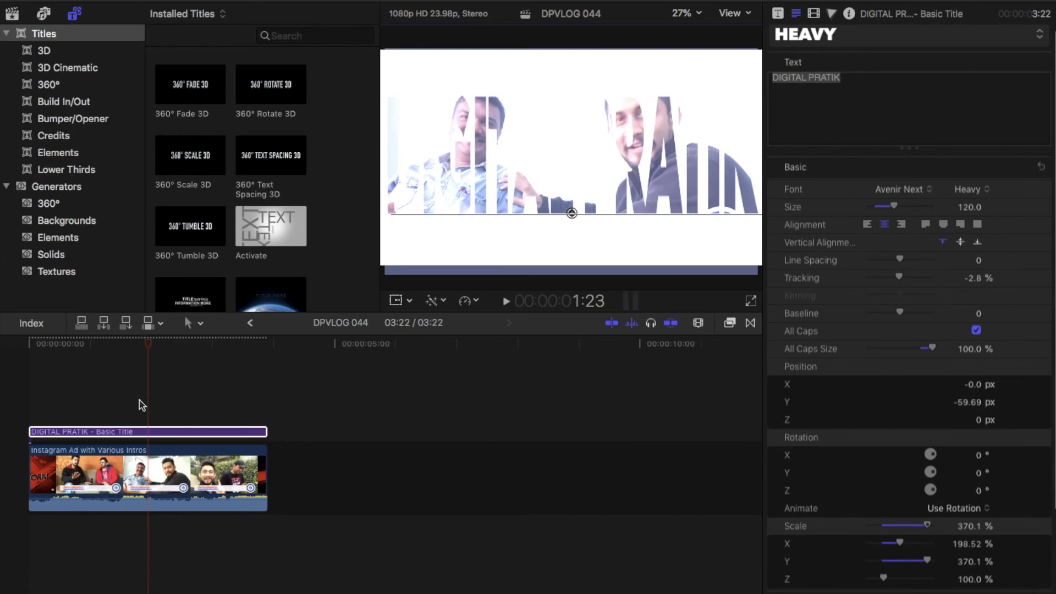
Move the playhead to 1:00 and stretch the title text's Y scale to 400%.
click(90, 406)
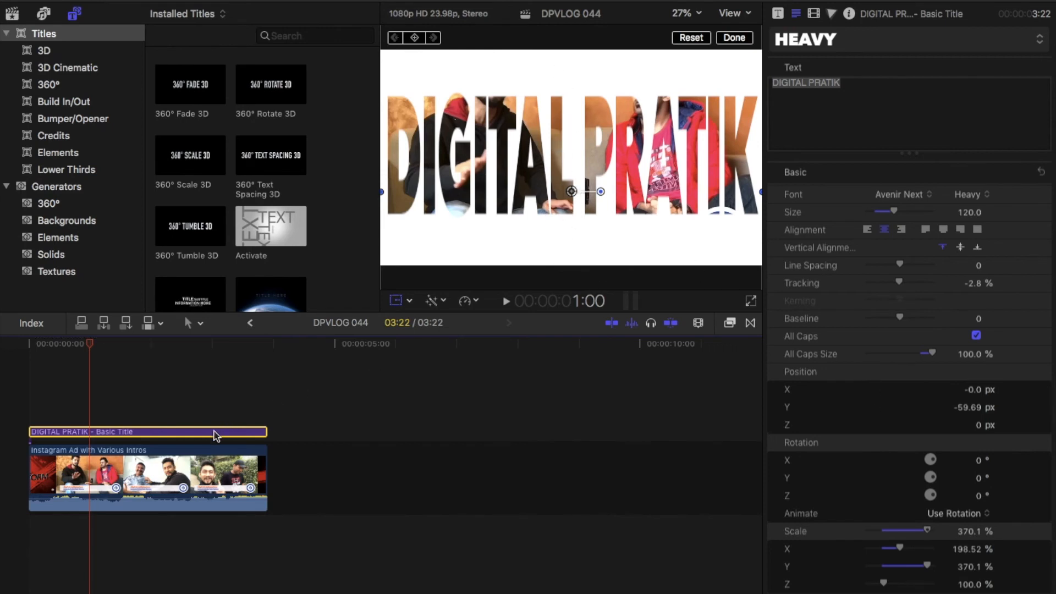
scroll(963, 455, down, 2)
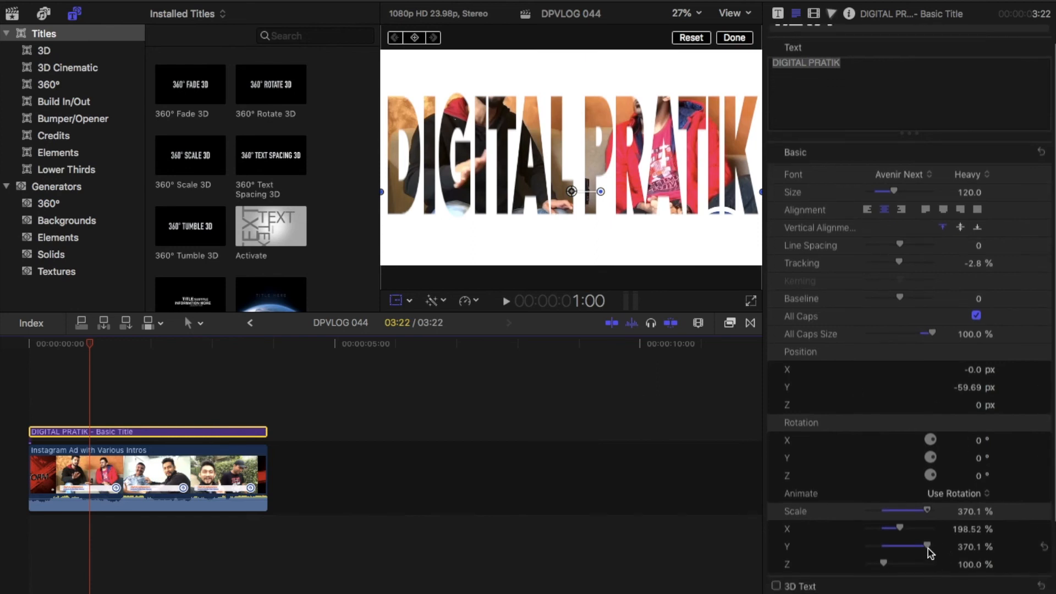
drag(928, 550, 935, 554)
scroll(935, 550, down, 4)
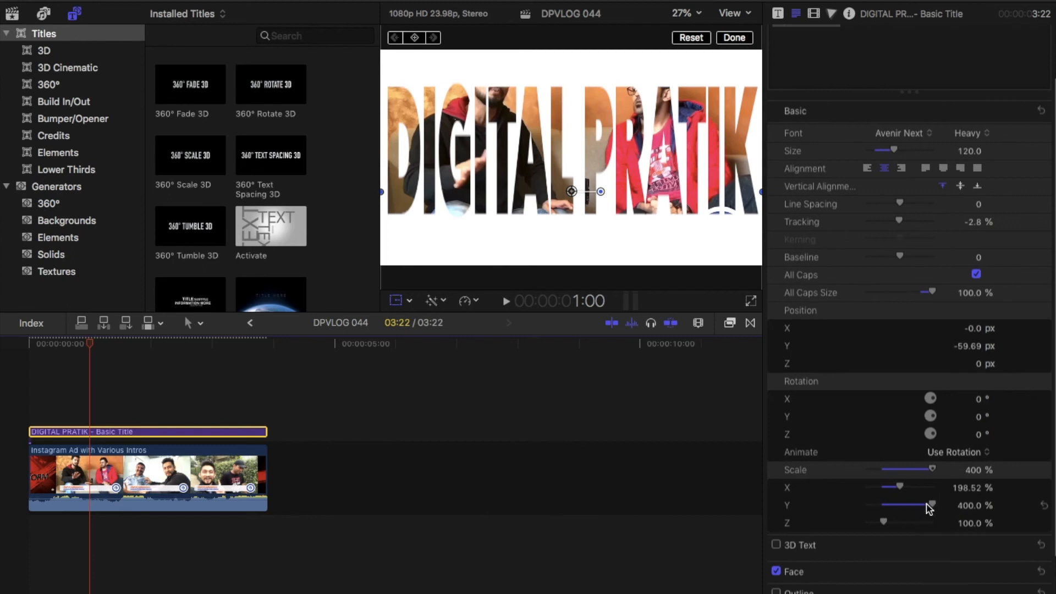
Set the title text's Y scale to 600% and lower the title so its letters fill the height of the frame.
click(968, 506)
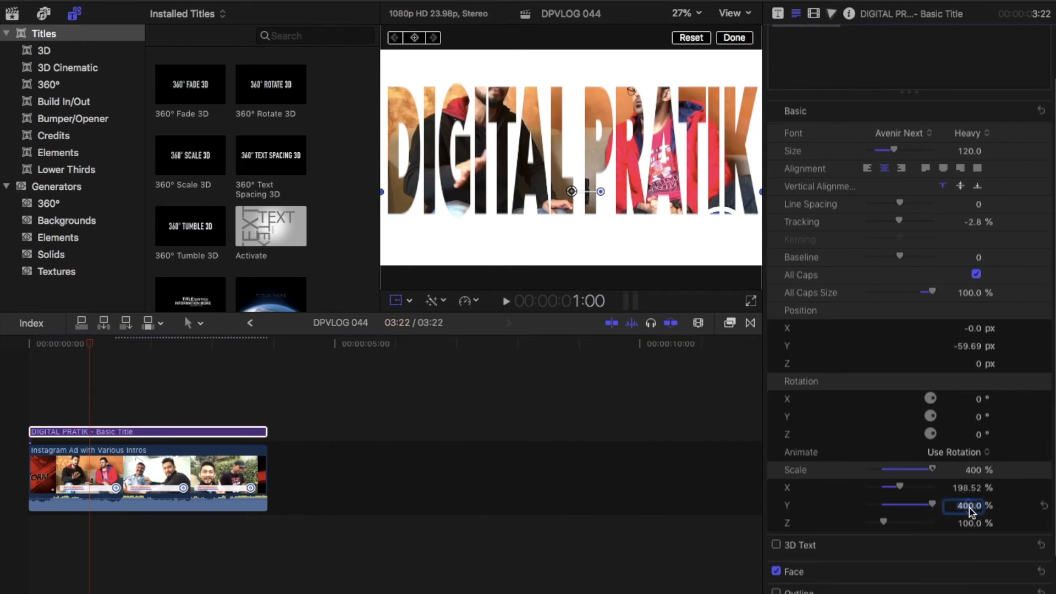
text(60)
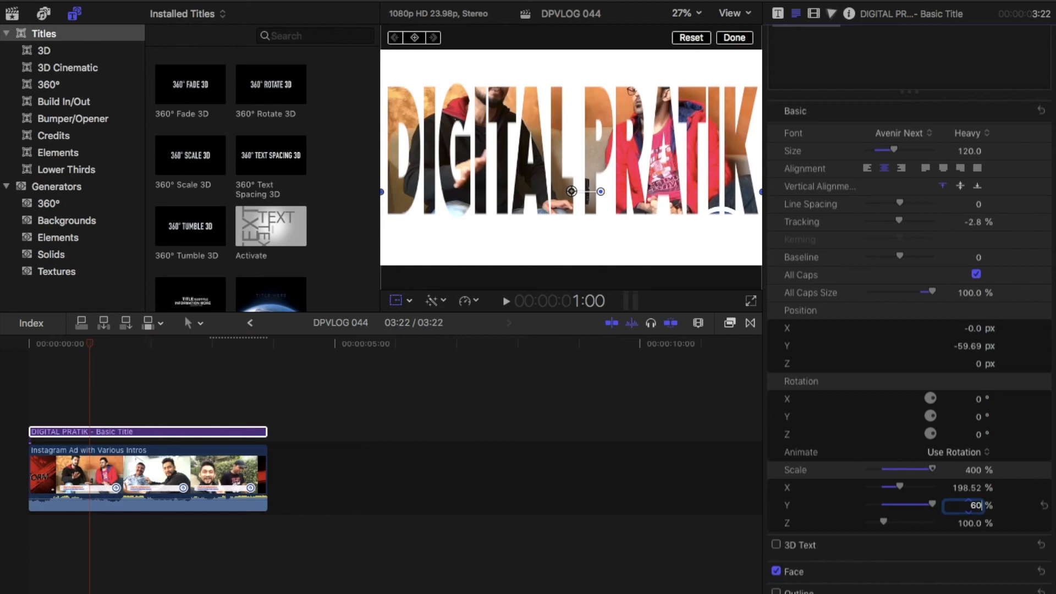
text(0)
key(Return)
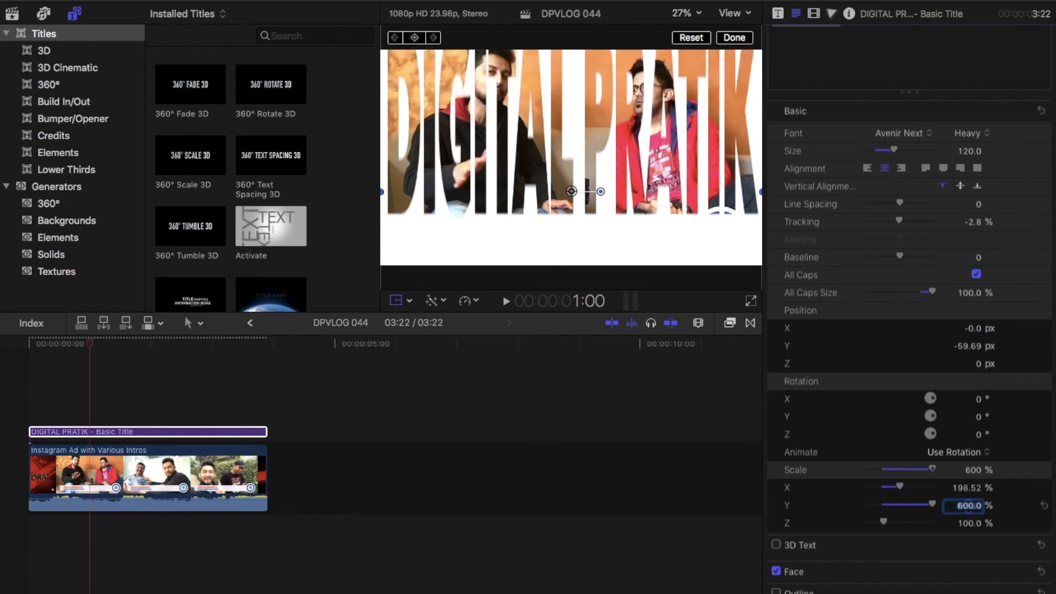
drag(572, 192, 571, 228)
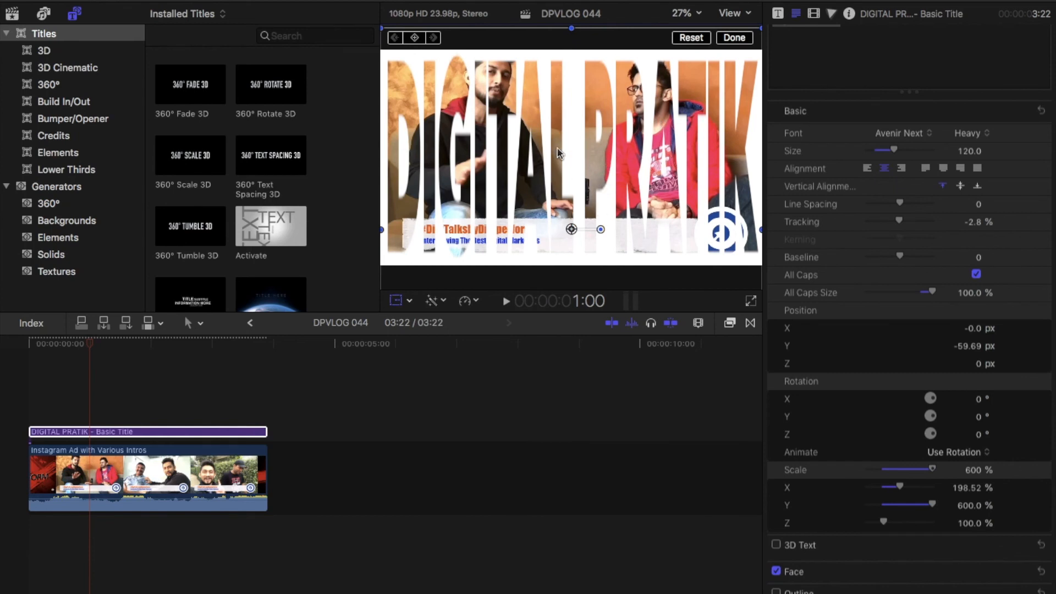
Return the playhead to the start of the timeline, raise the sound volume and play back the masked title sequence.
click(132, 344)
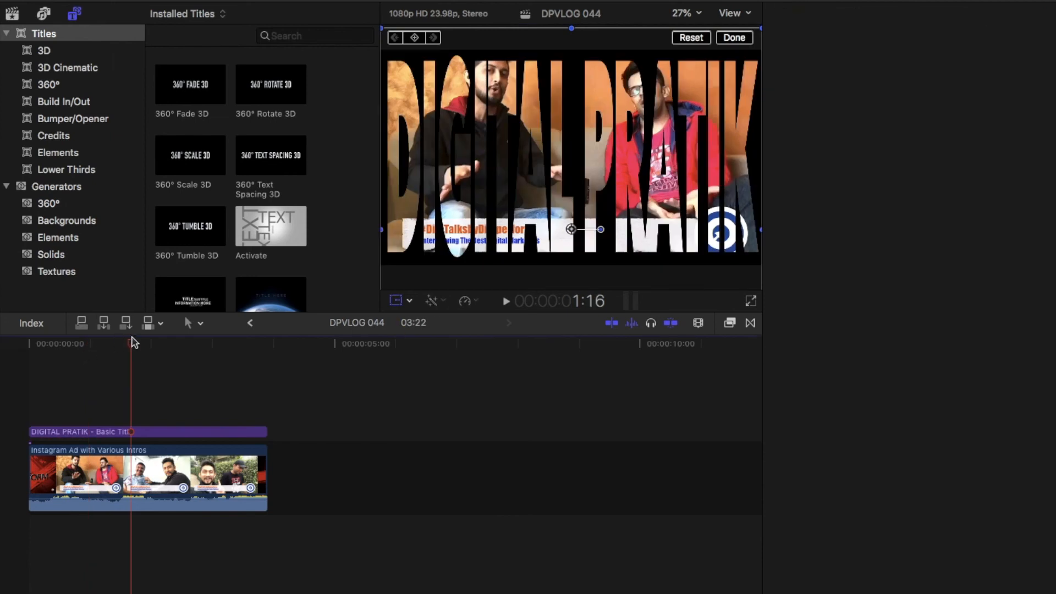
drag(131, 350, 28, 349)
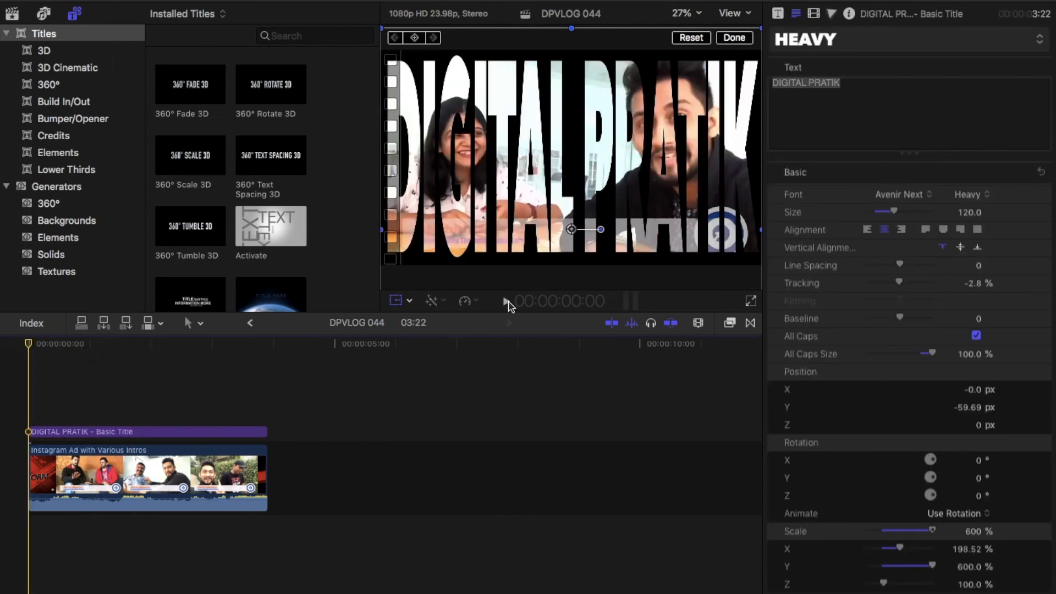
key(XF86AudioRaiseVolume)
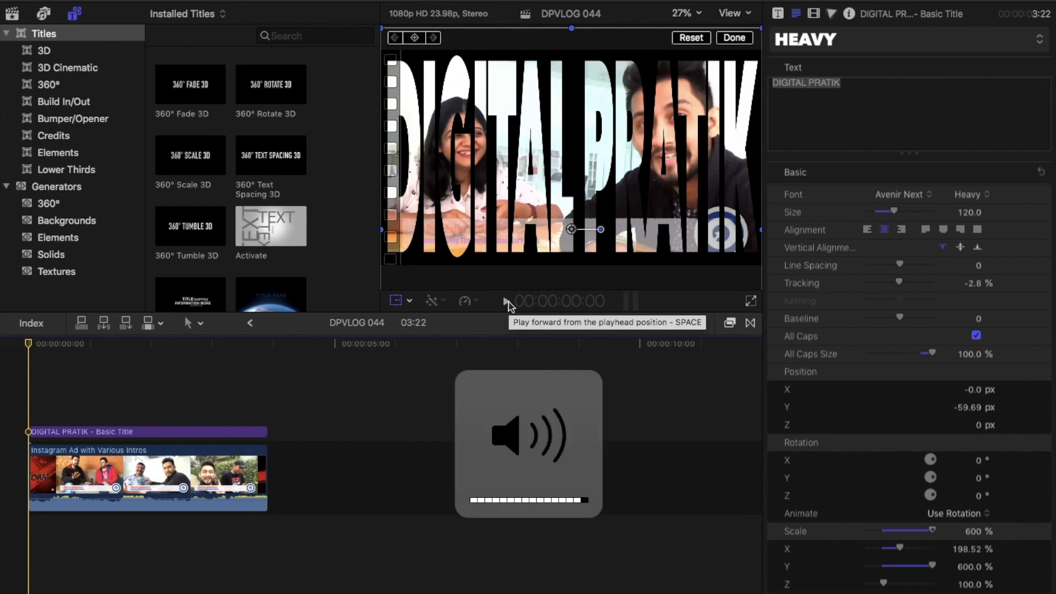
click(508, 302)
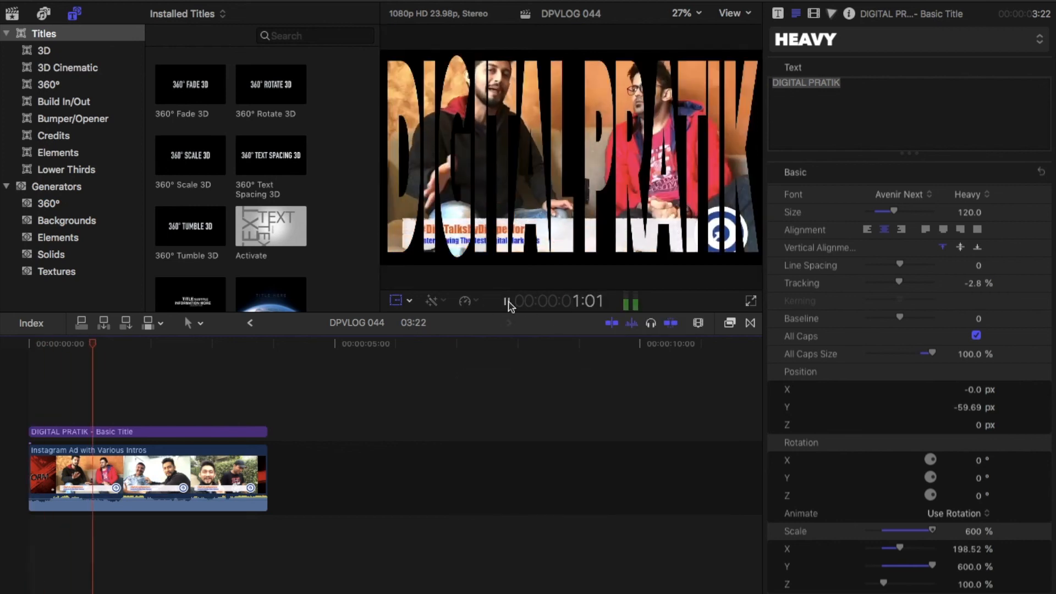